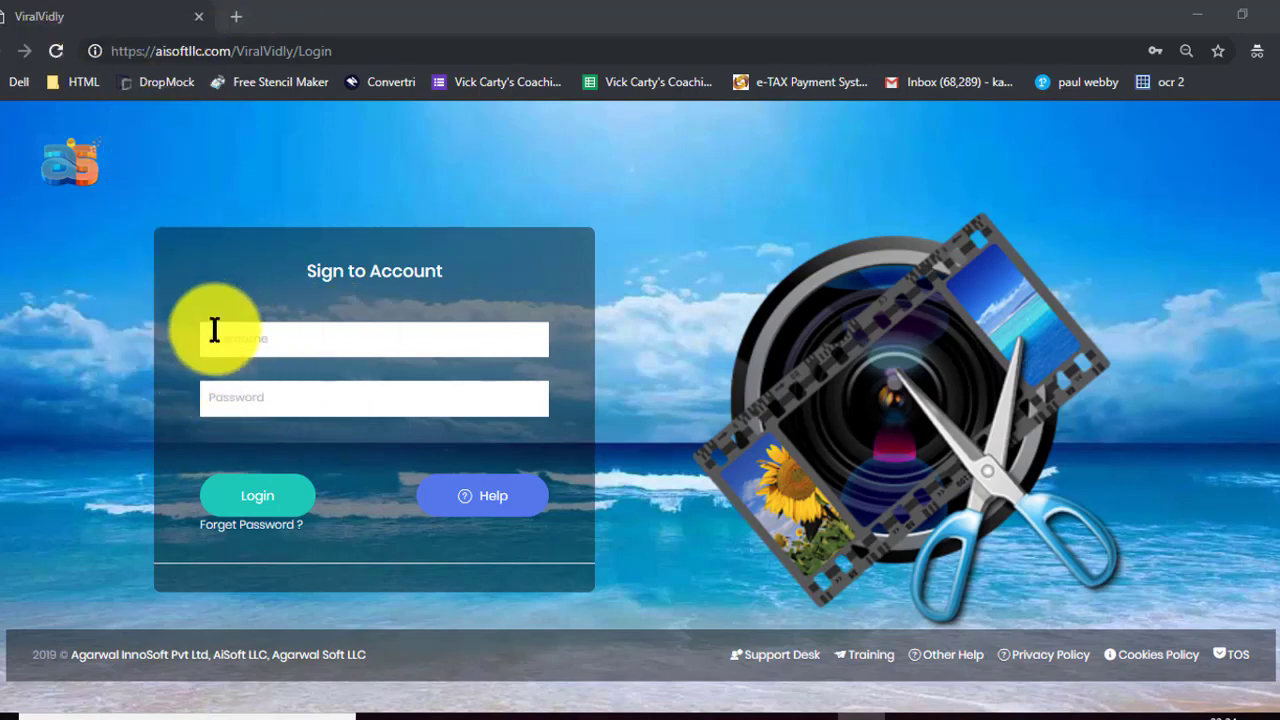
- Log into ViralVidly using the saved username and password from autofill
click(250, 339)
click(252, 384)
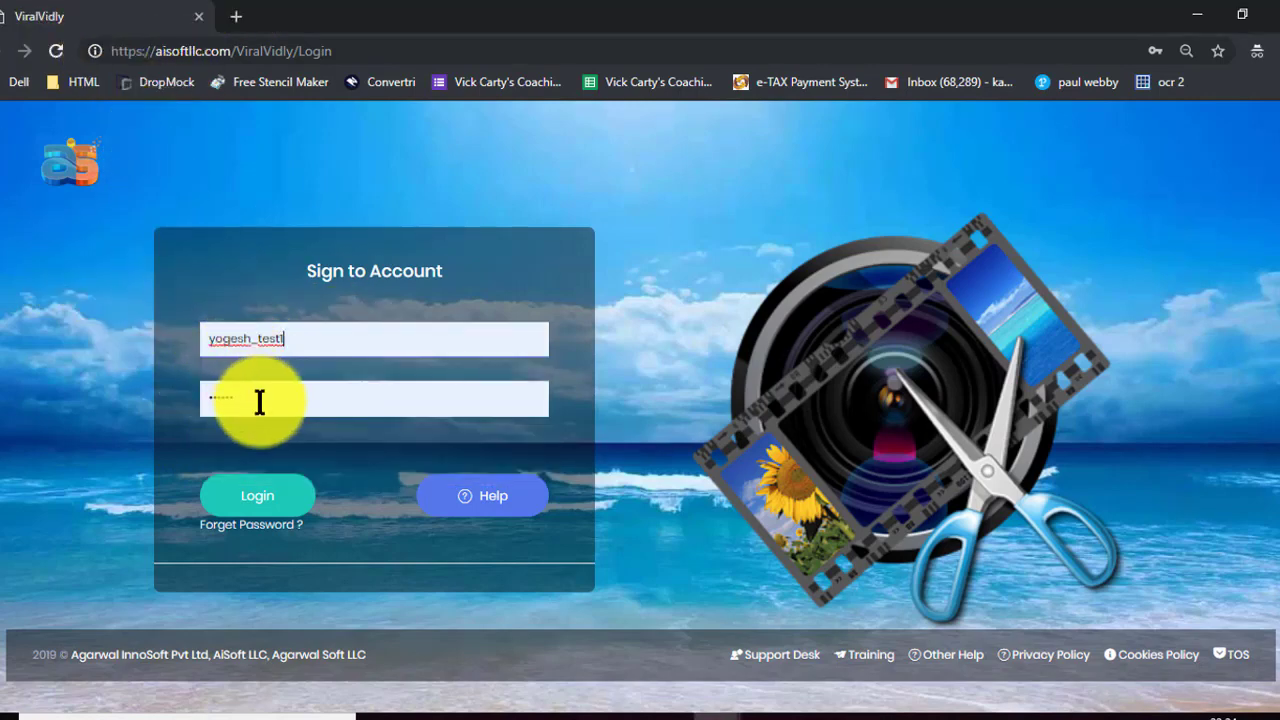
click(268, 500)
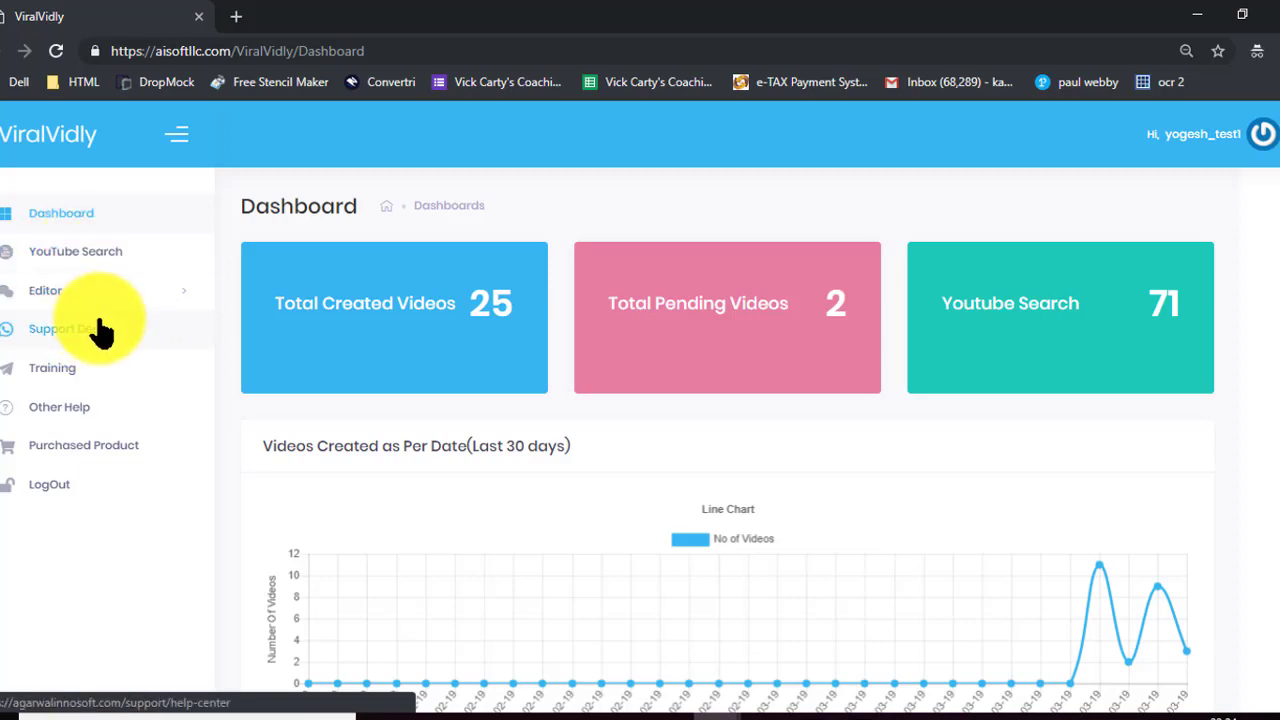
- Search YouTube for 'iphonex' and tick 'iPhone X : Test complet et avis personnel'
click(74, 259)
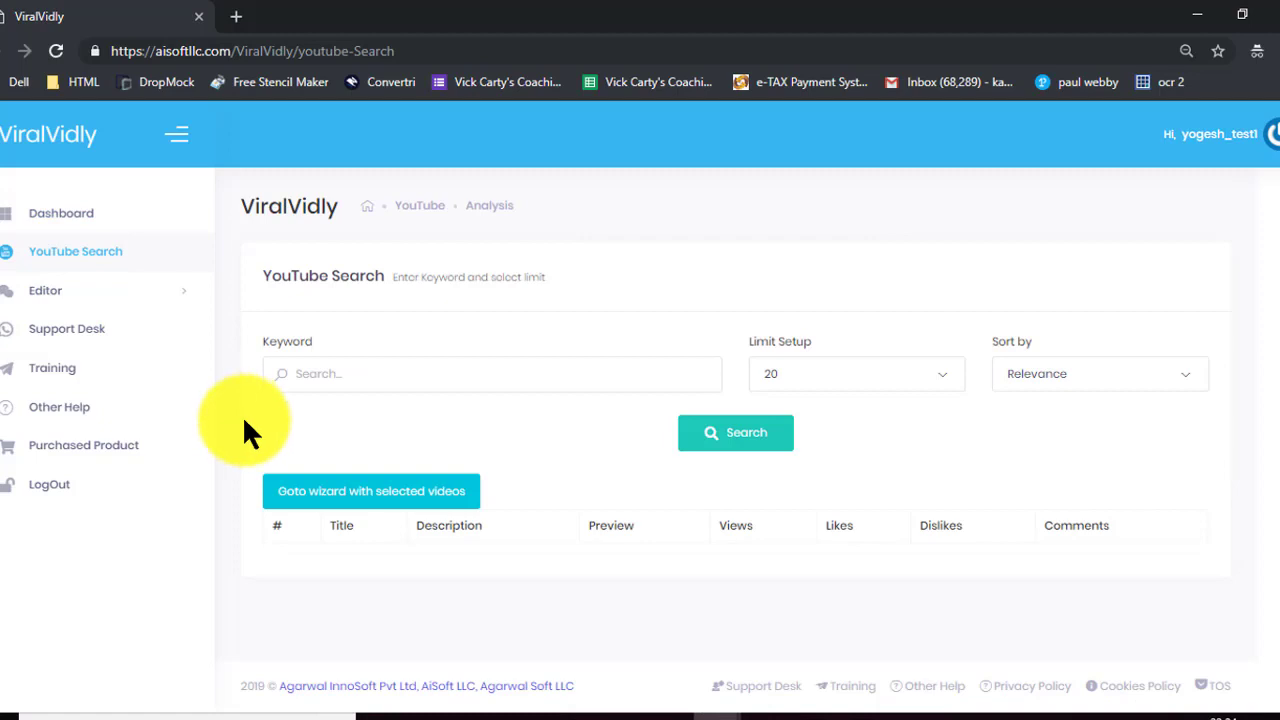
click(338, 377)
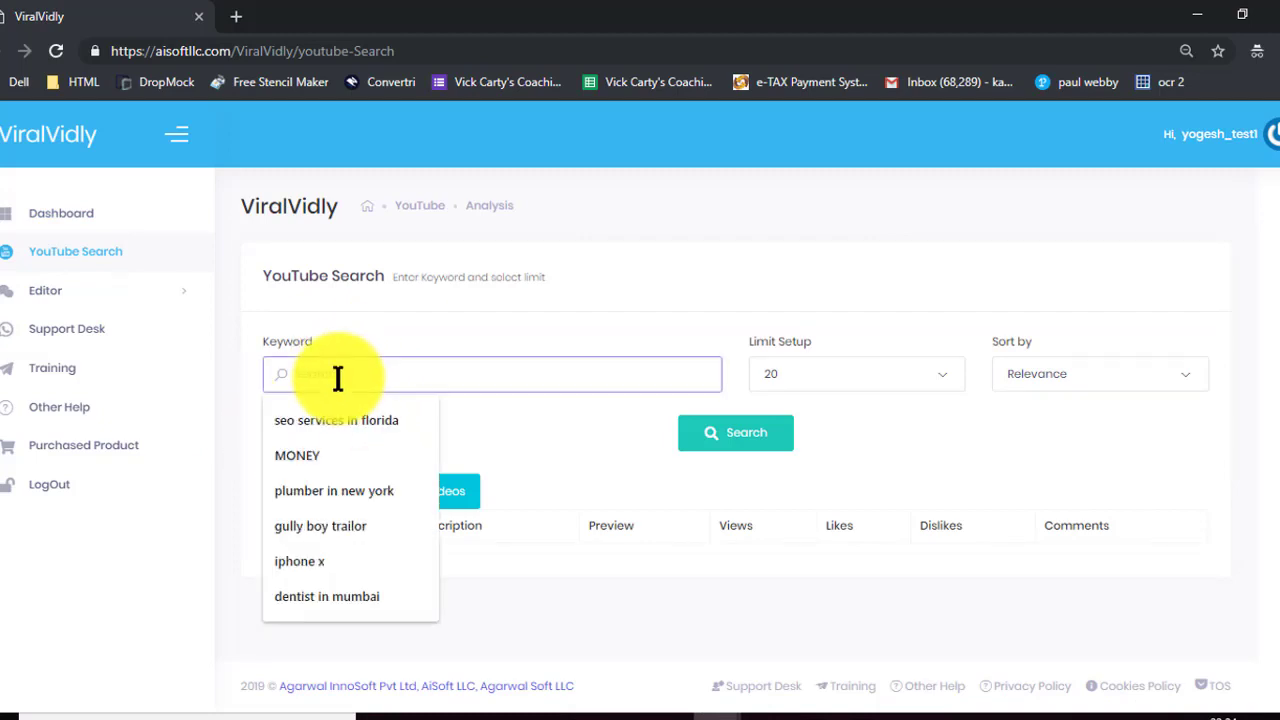
text(iph)
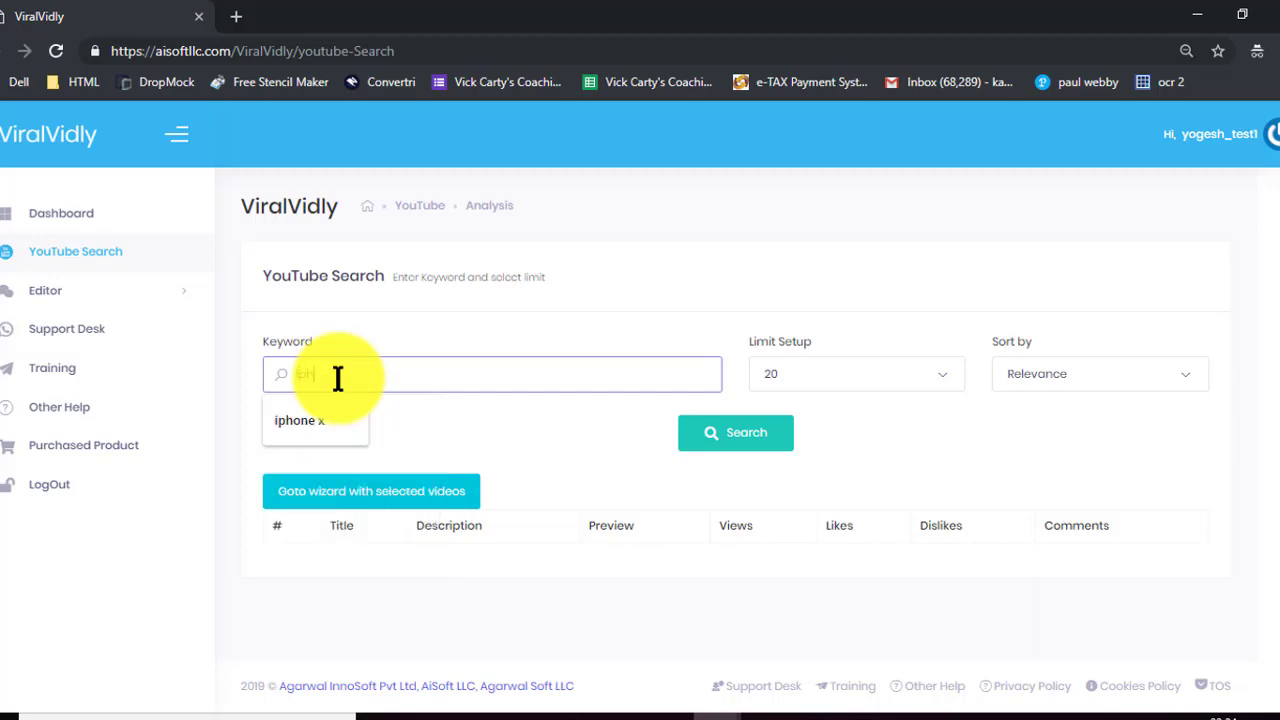
text(onex)
click(731, 432)
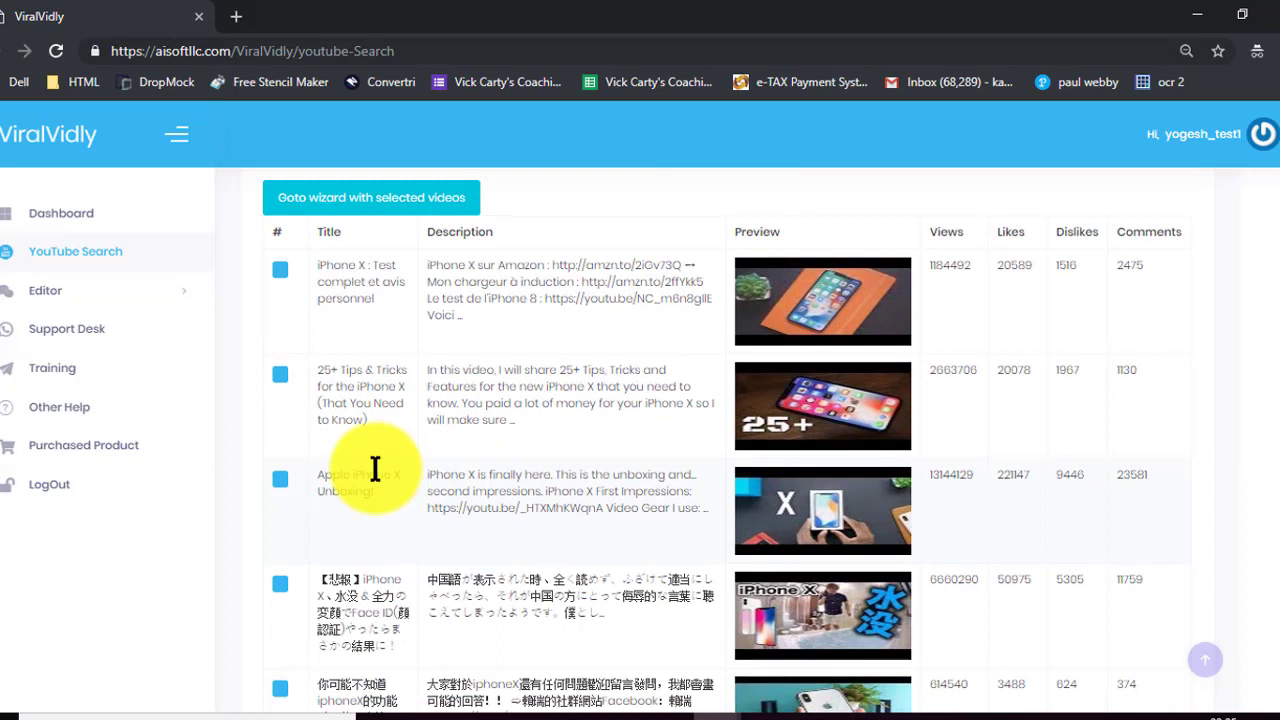
click(280, 269)
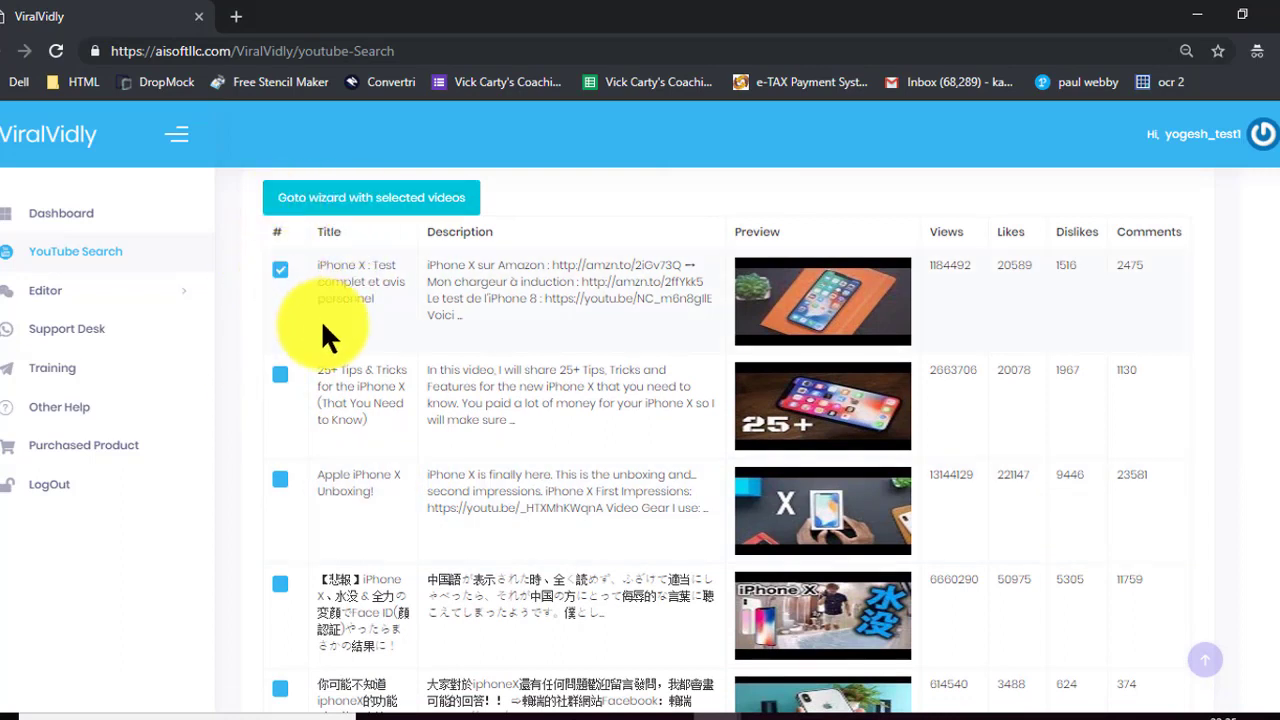
scroll(337, 380, up, 2)
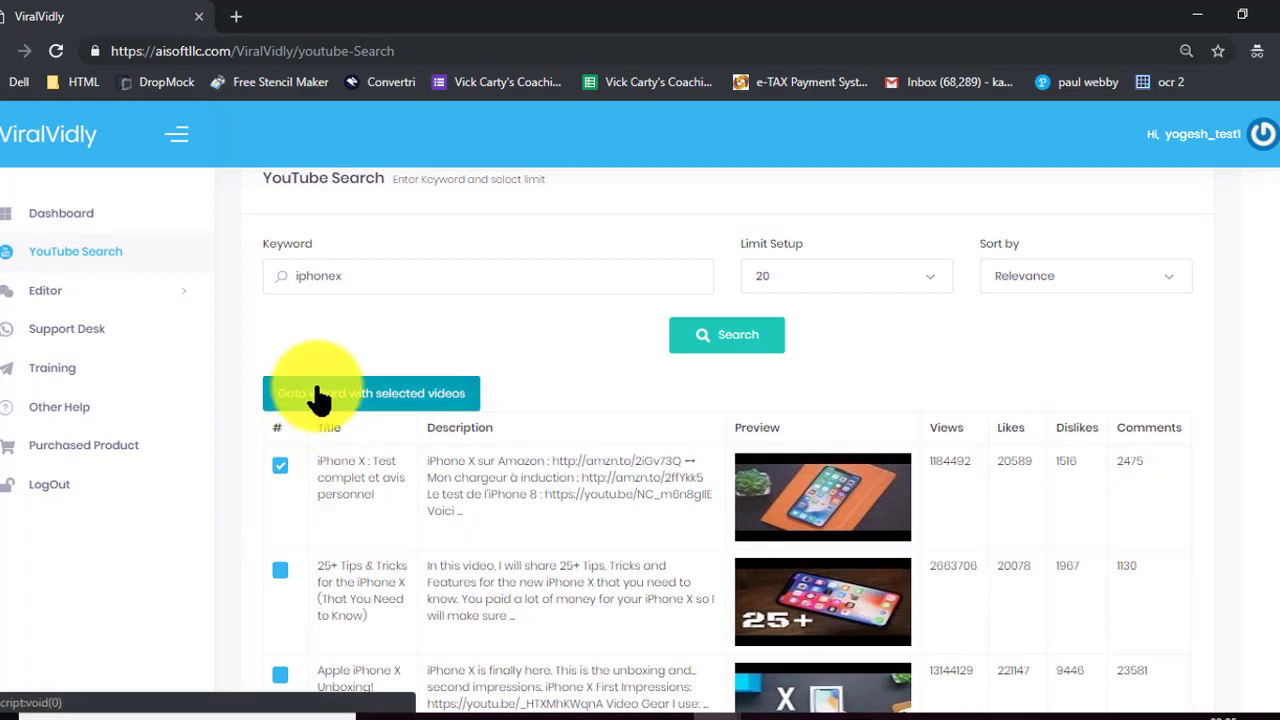
- Load the ticked clip into the wizard, title it 'iphone x1', and advance to Add Ads
click(318, 395)
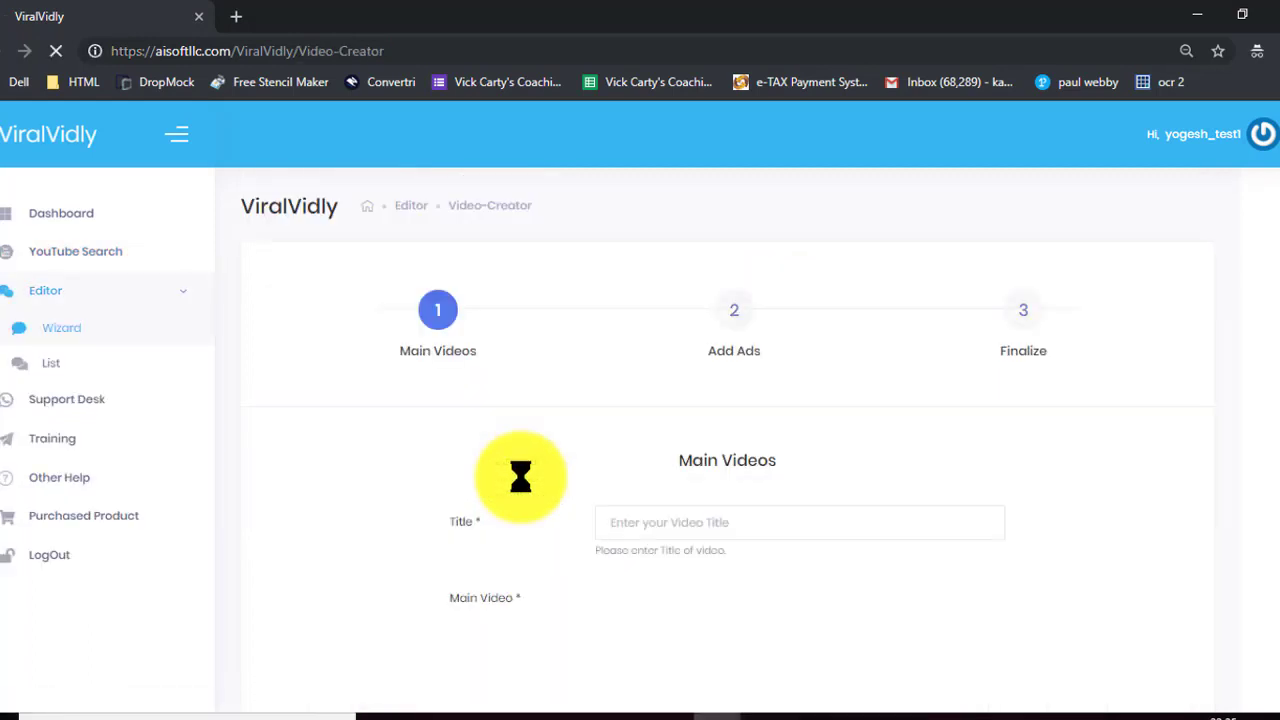
scroll(520, 477, down, 2)
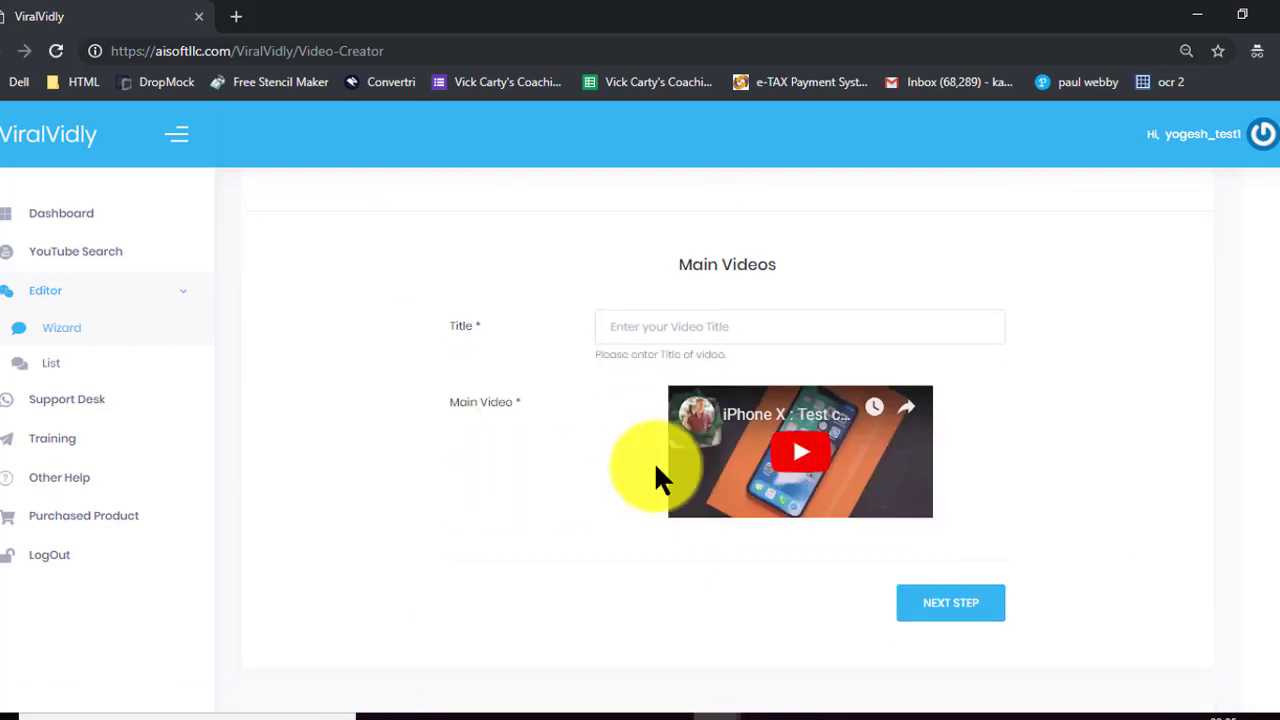
scroll(582, 467, up, 2)
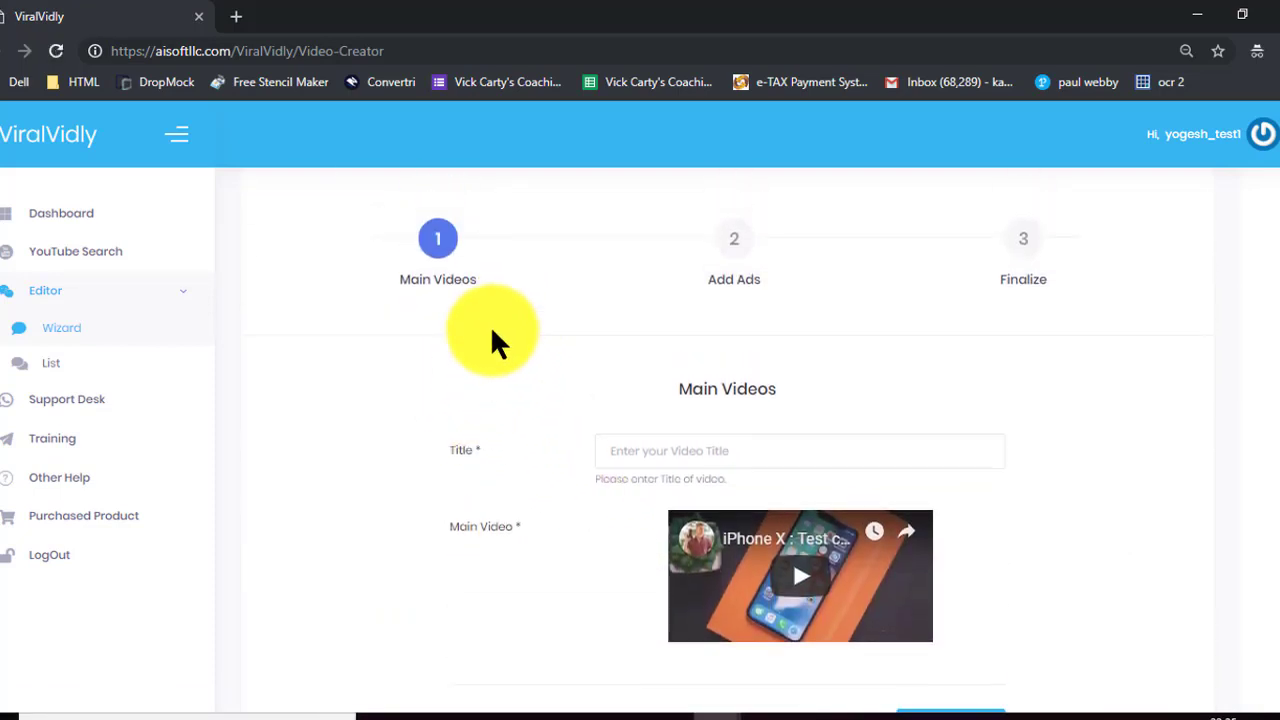
scroll(495, 335, up, 1)
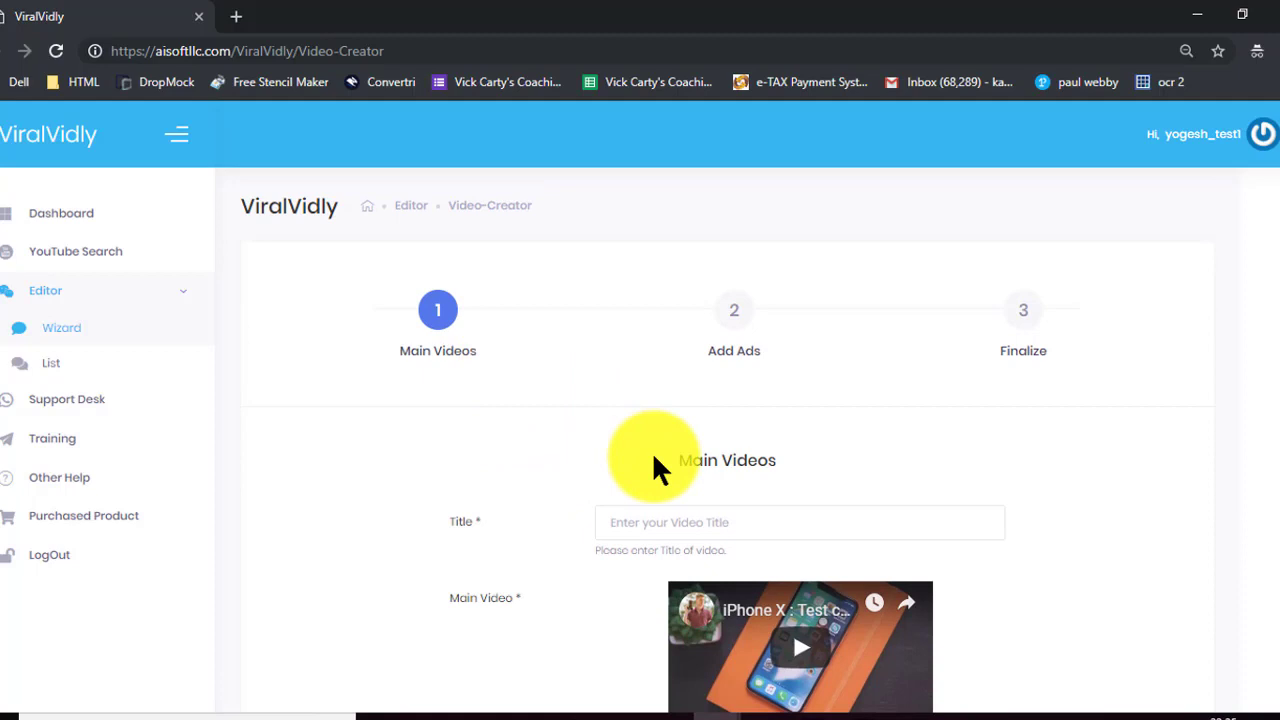
click(676, 513)
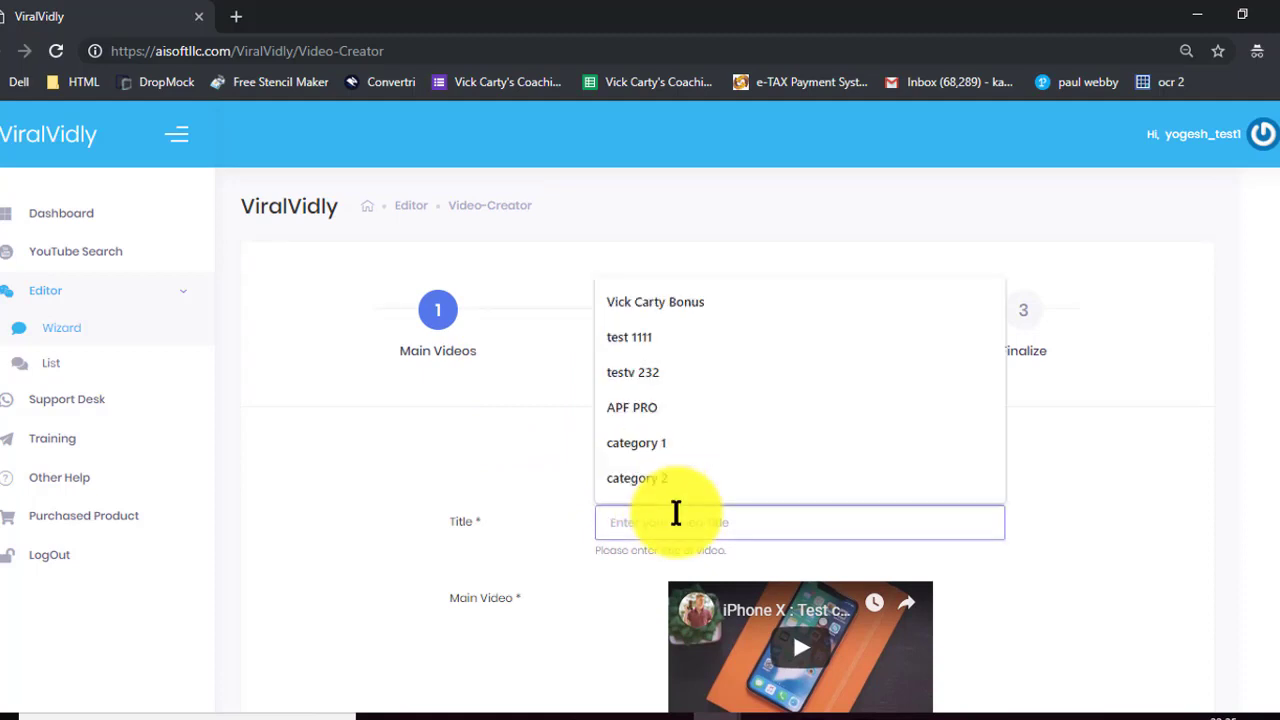
text(iphone)
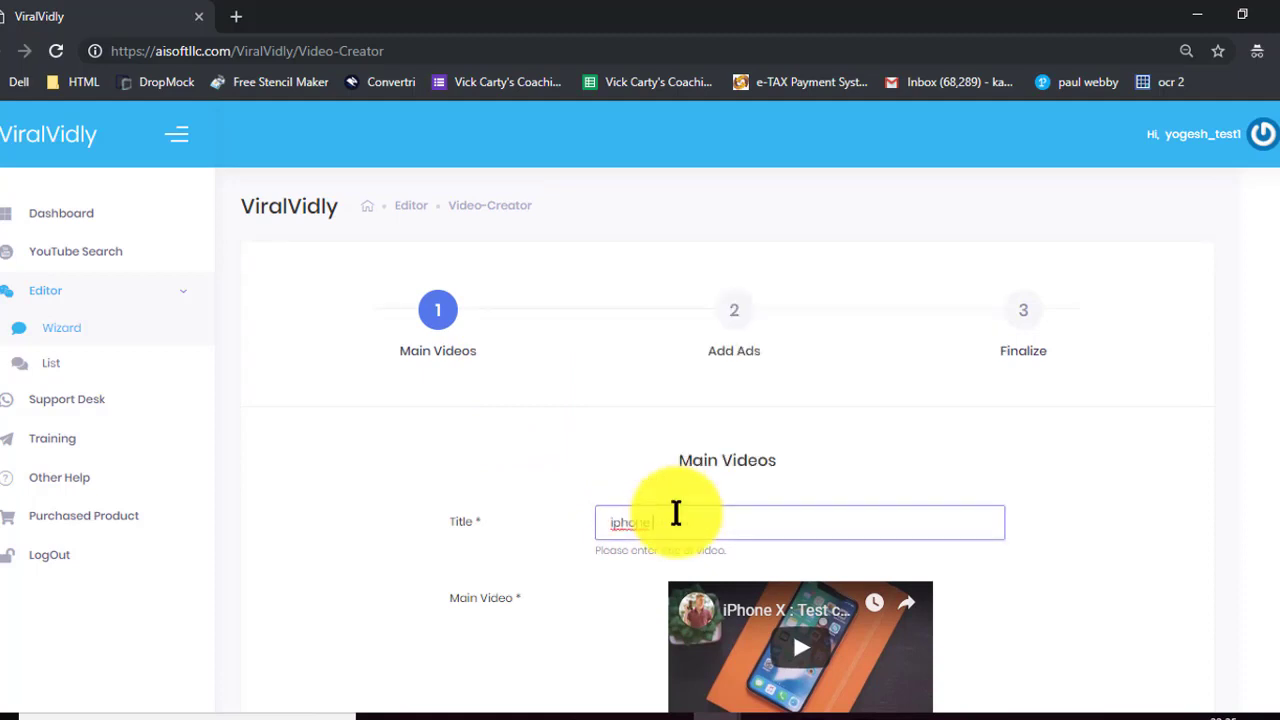
text( x1)
scroll(808, 540, down, 3)
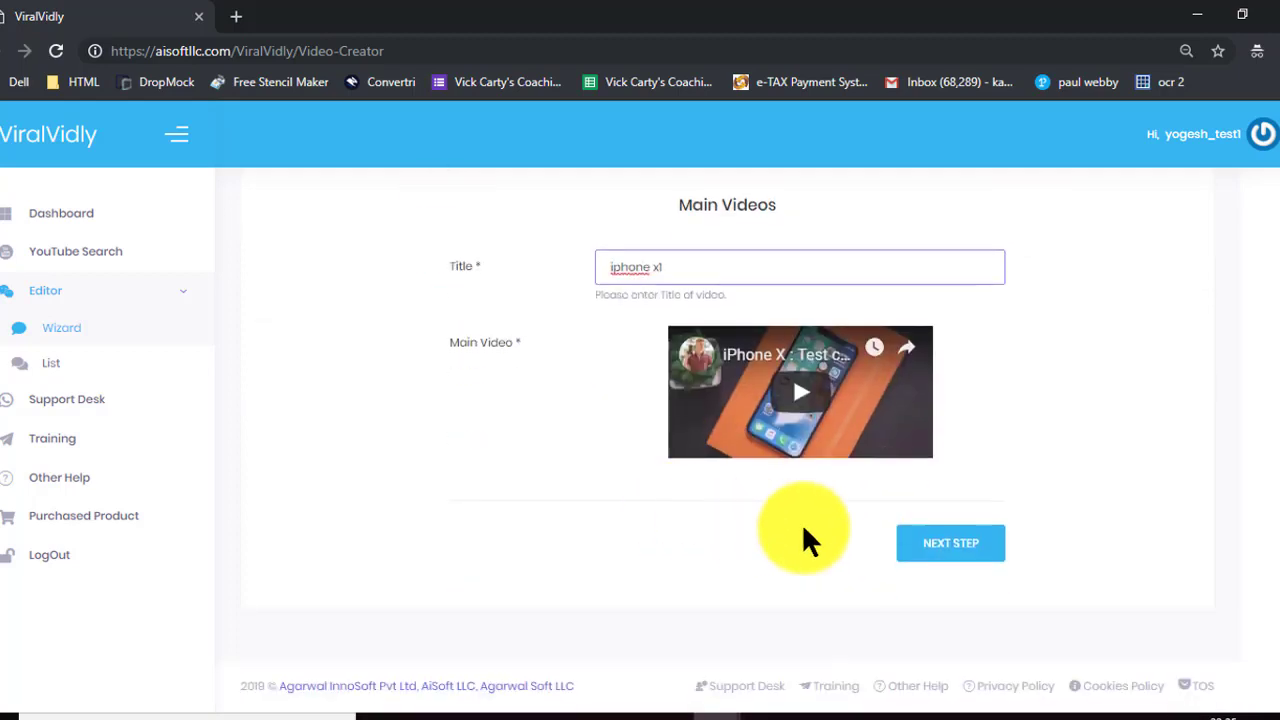
click(948, 552)
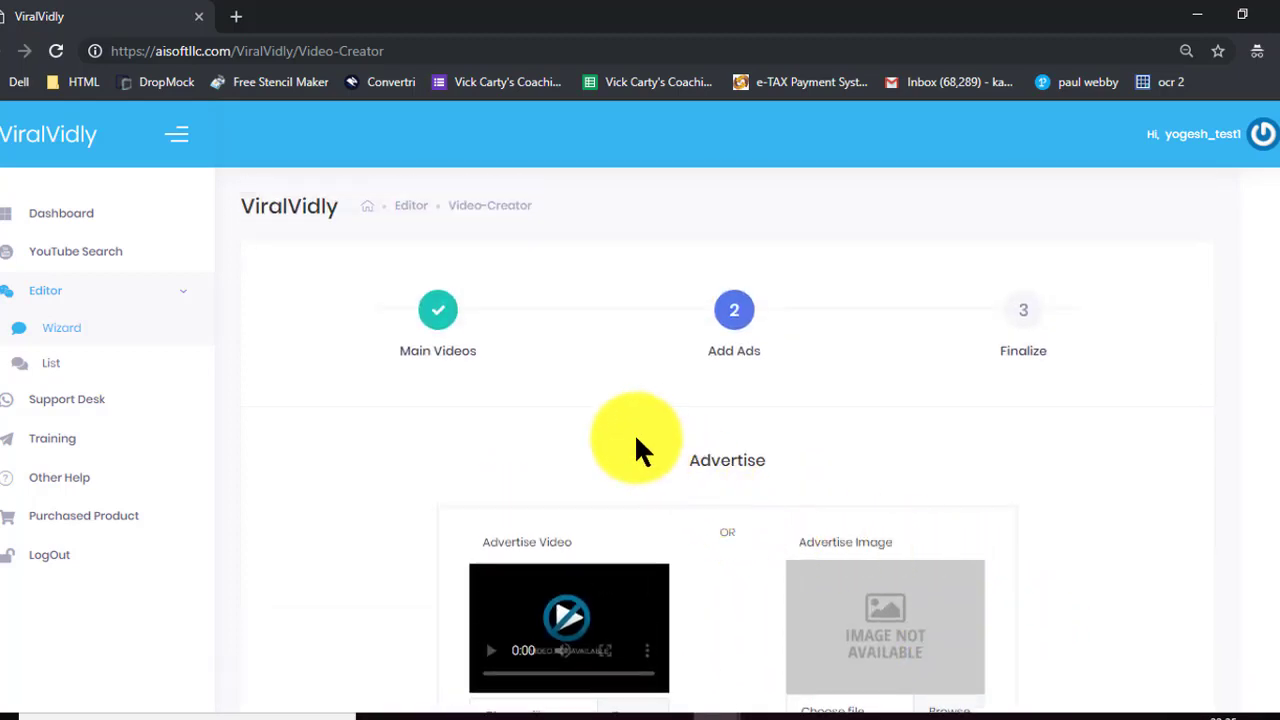
- Set the Advertise Image to the Welcome picture from the Pictures folder
scroll(634, 433, down, 1)
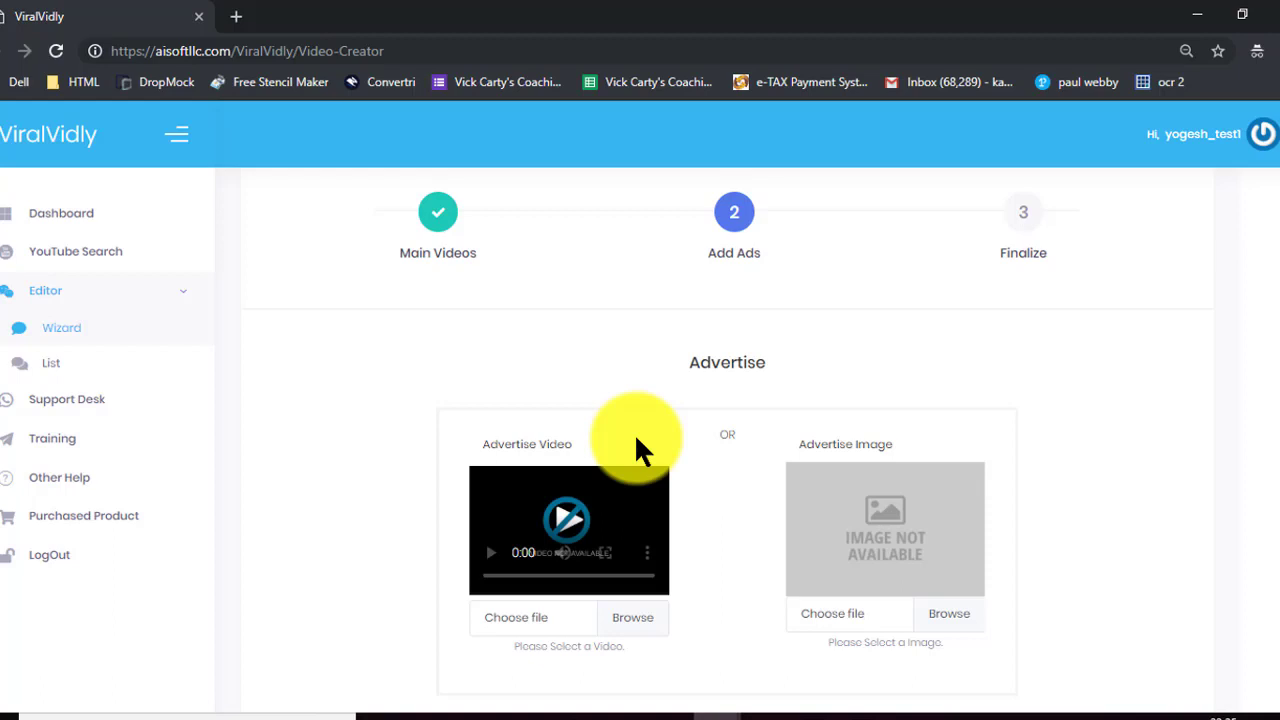
scroll(725, 525, down, 1)
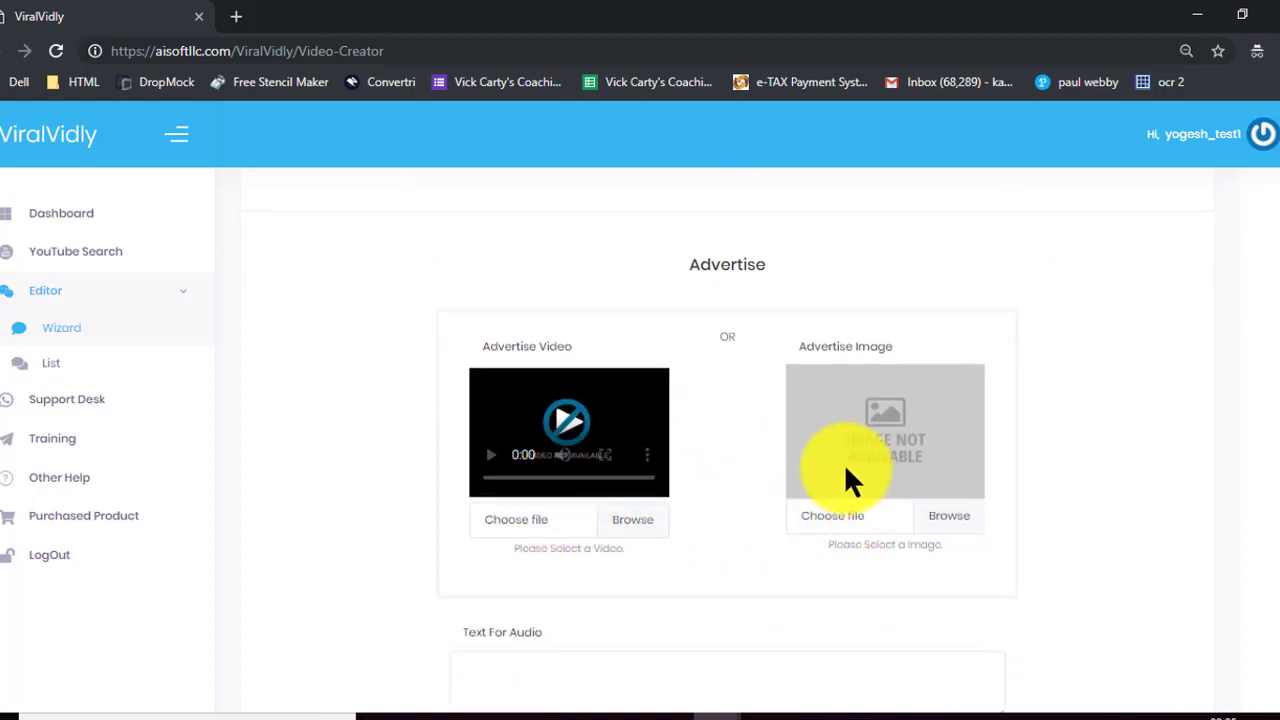
scroll(844, 463, down, 1)
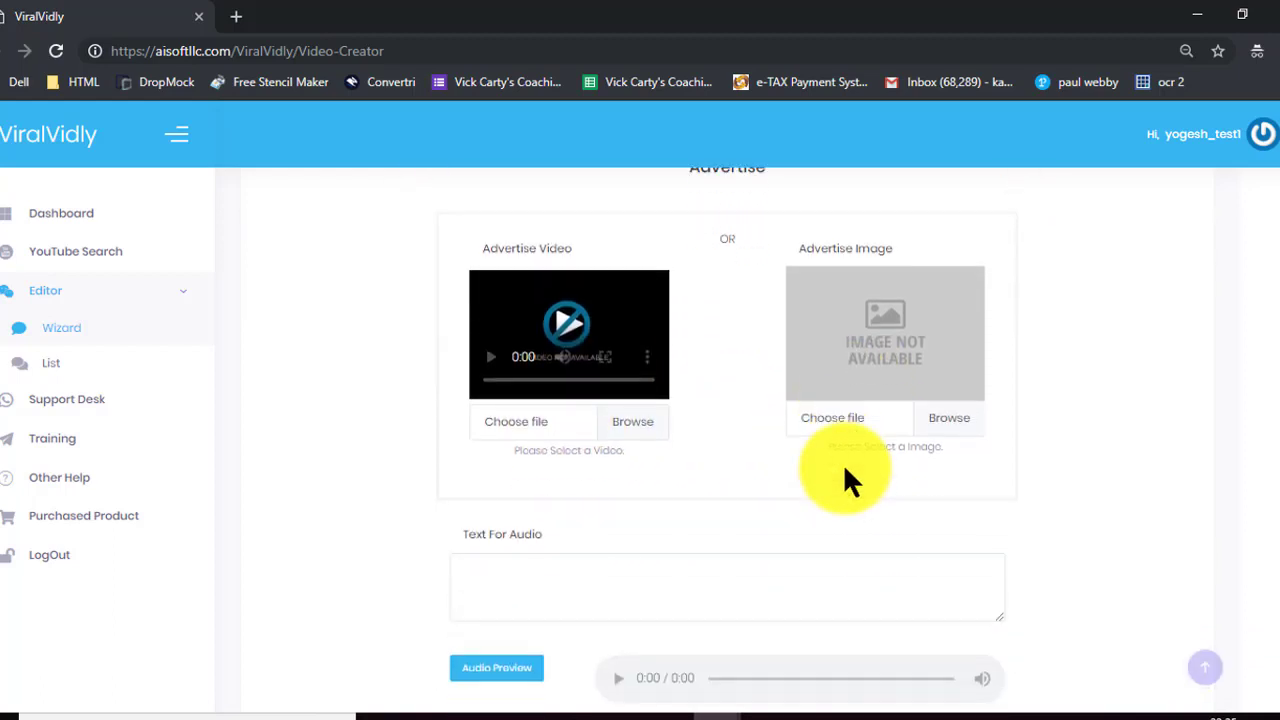
click(948, 420)
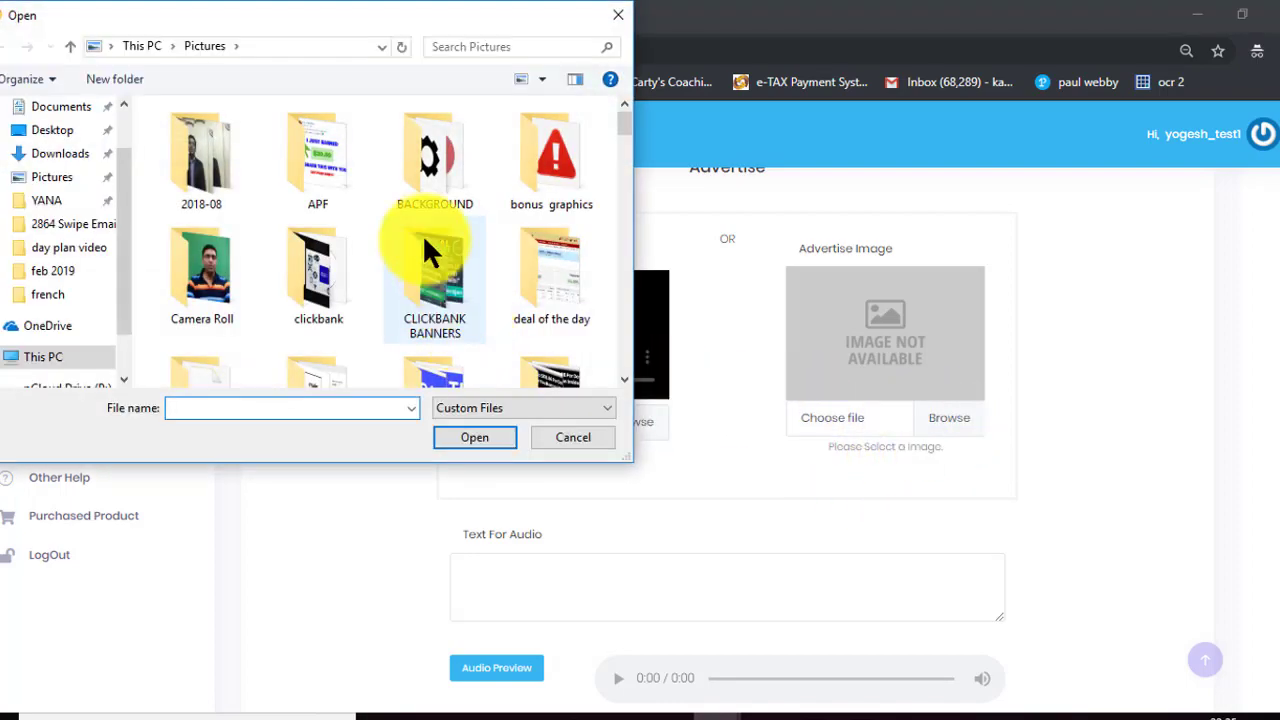
scroll(422, 234, down, 5)
scroll(422, 234, down, 5)
scroll(422, 234, down, 5)
scroll(422, 234, down, 5)
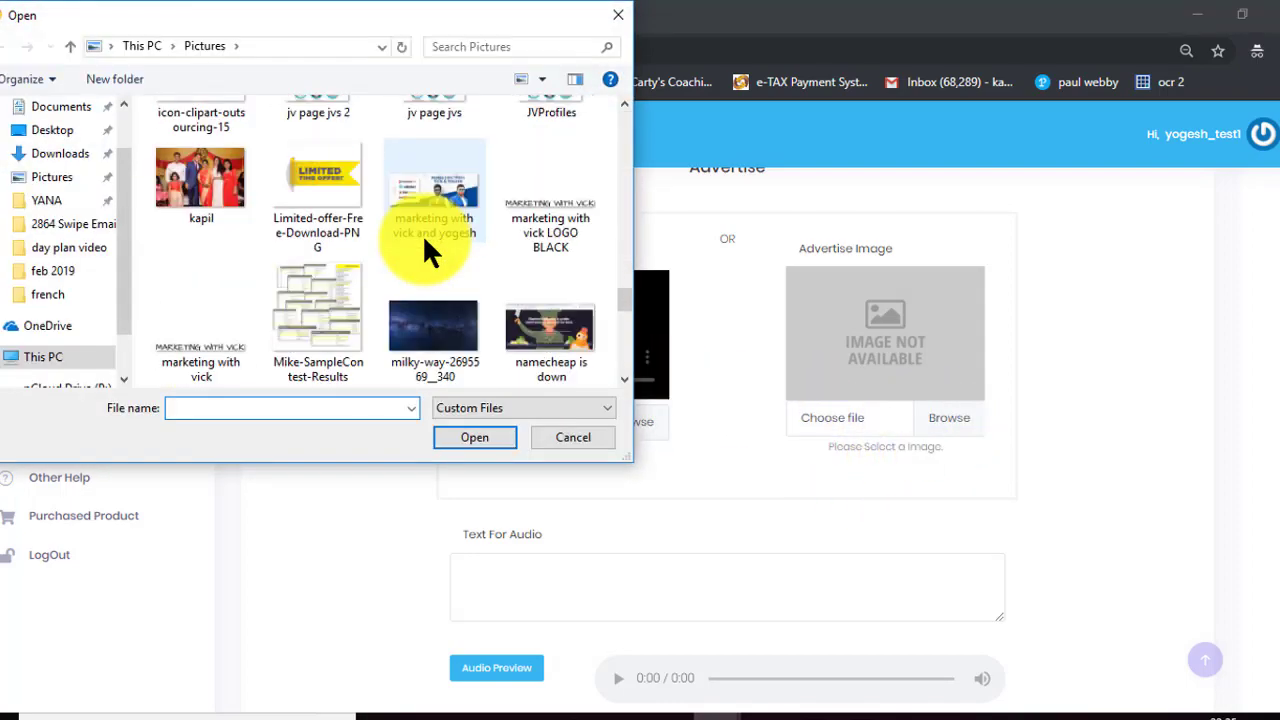
scroll(422, 234, down, 5)
scroll(423, 238, down, 3)
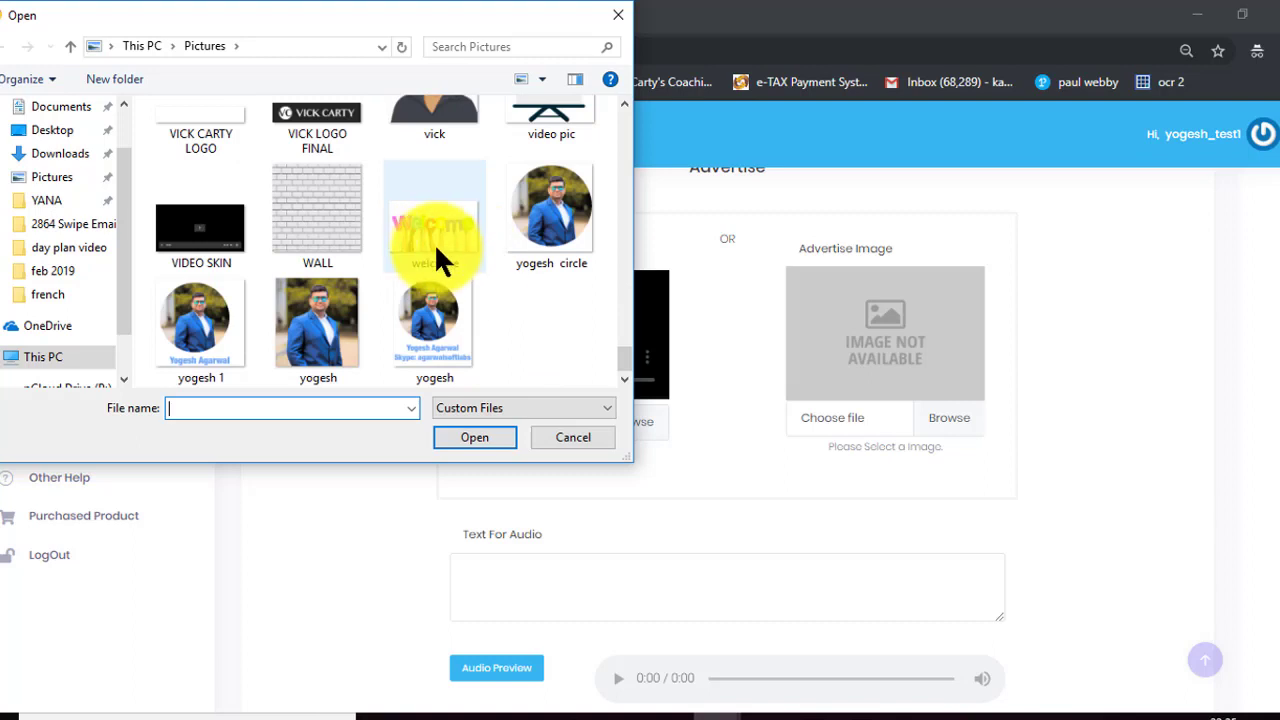
click(429, 230)
double_click(429, 230)
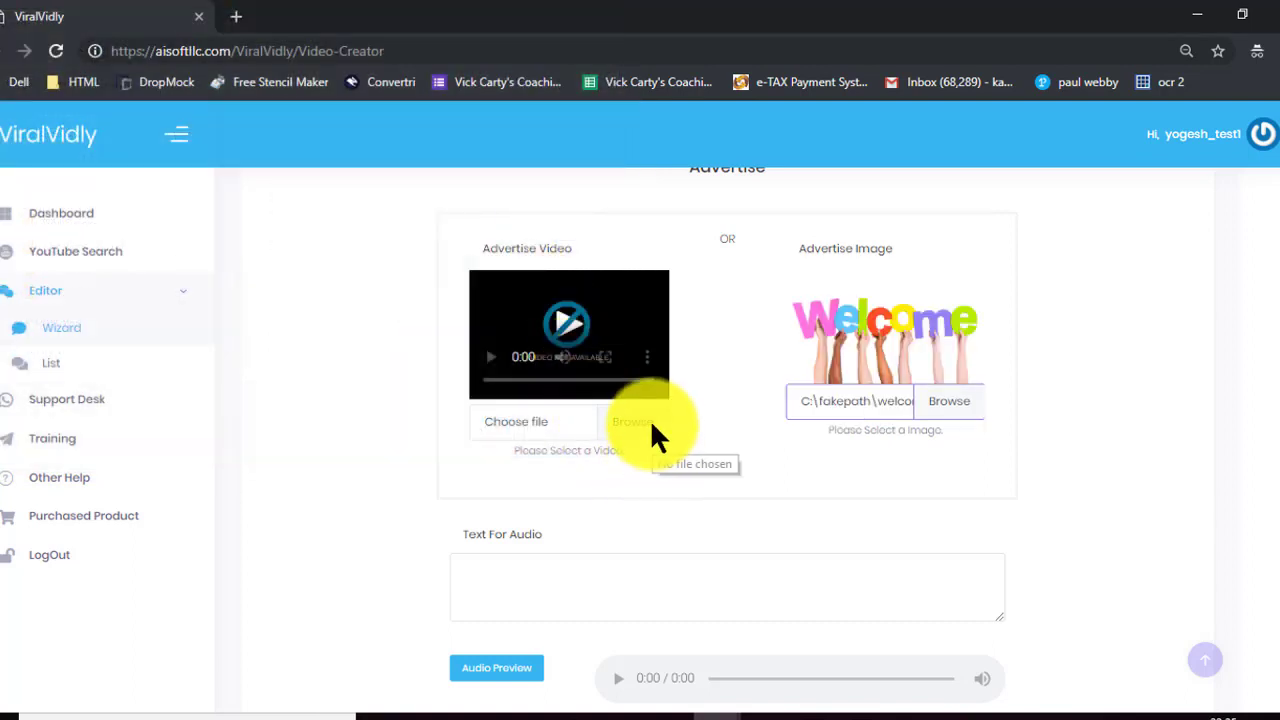
scroll(648, 421, down, 2)
scroll(646, 423, down, 1)
- Set the ad audio text to 'This is ad sample', preview it, and advance to Finalize
click(478, 369)
text(This is ad c)
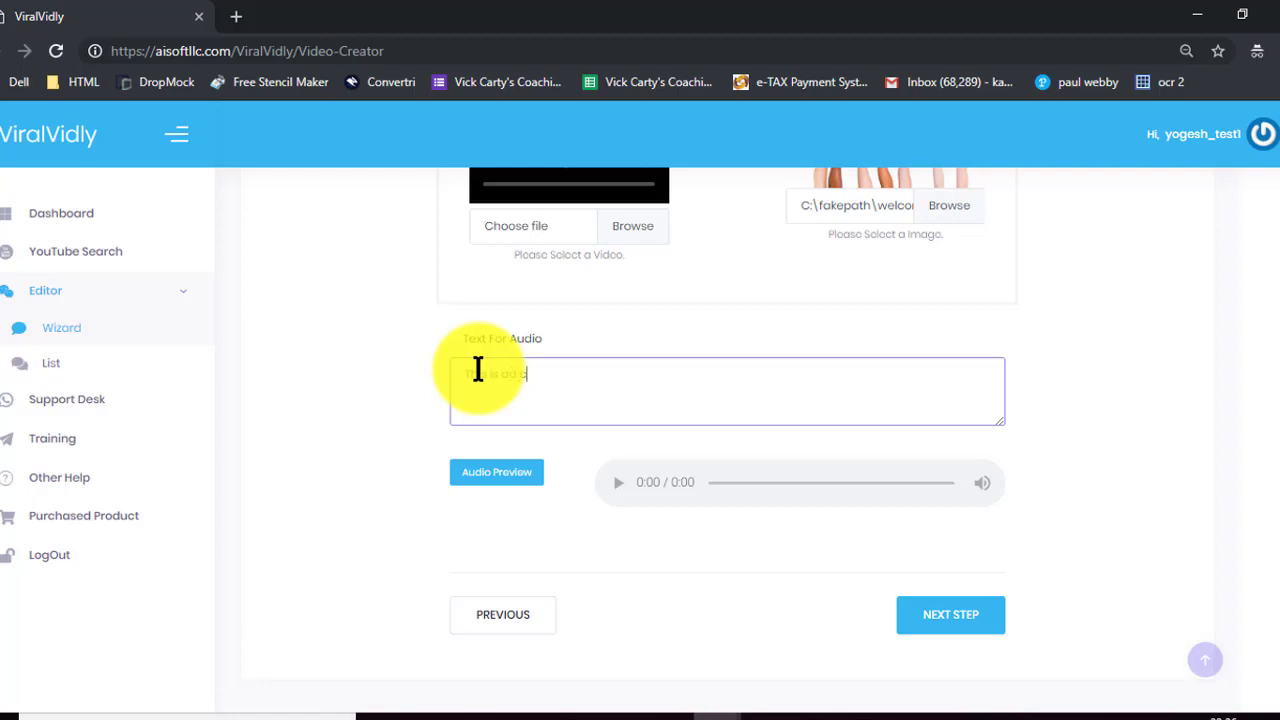
text(ample)
click(497, 474)
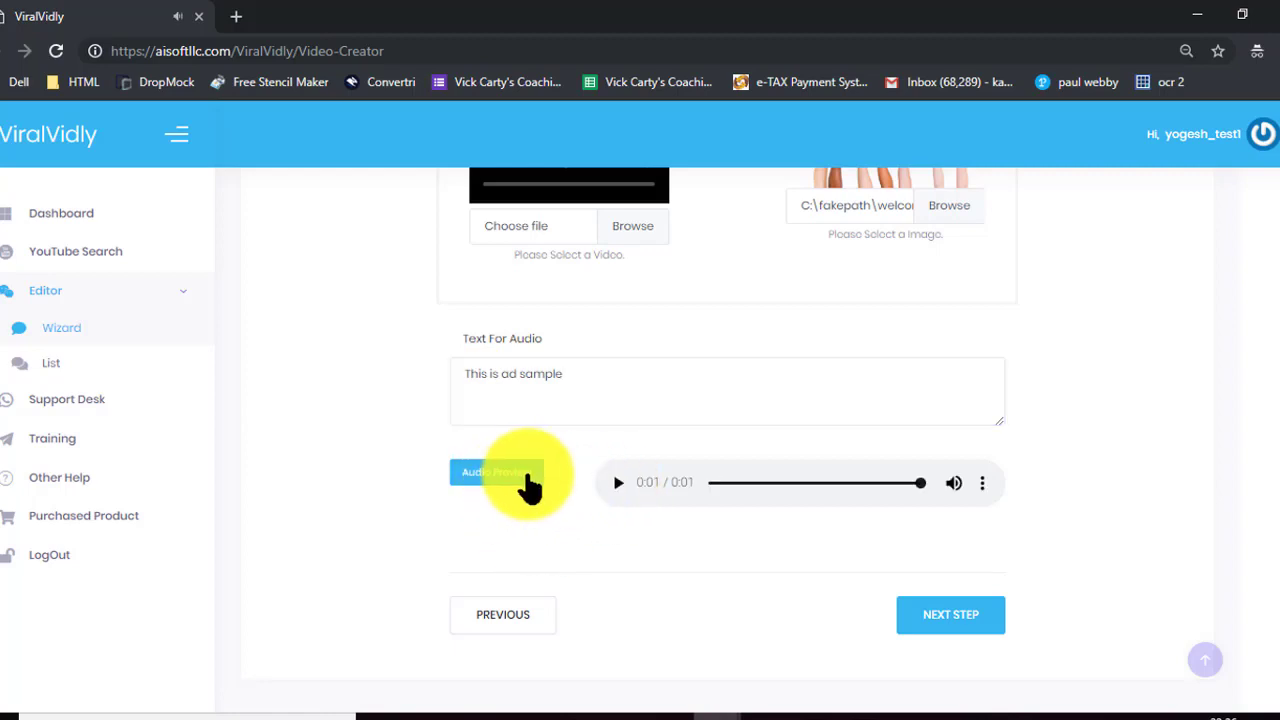
click(945, 616)
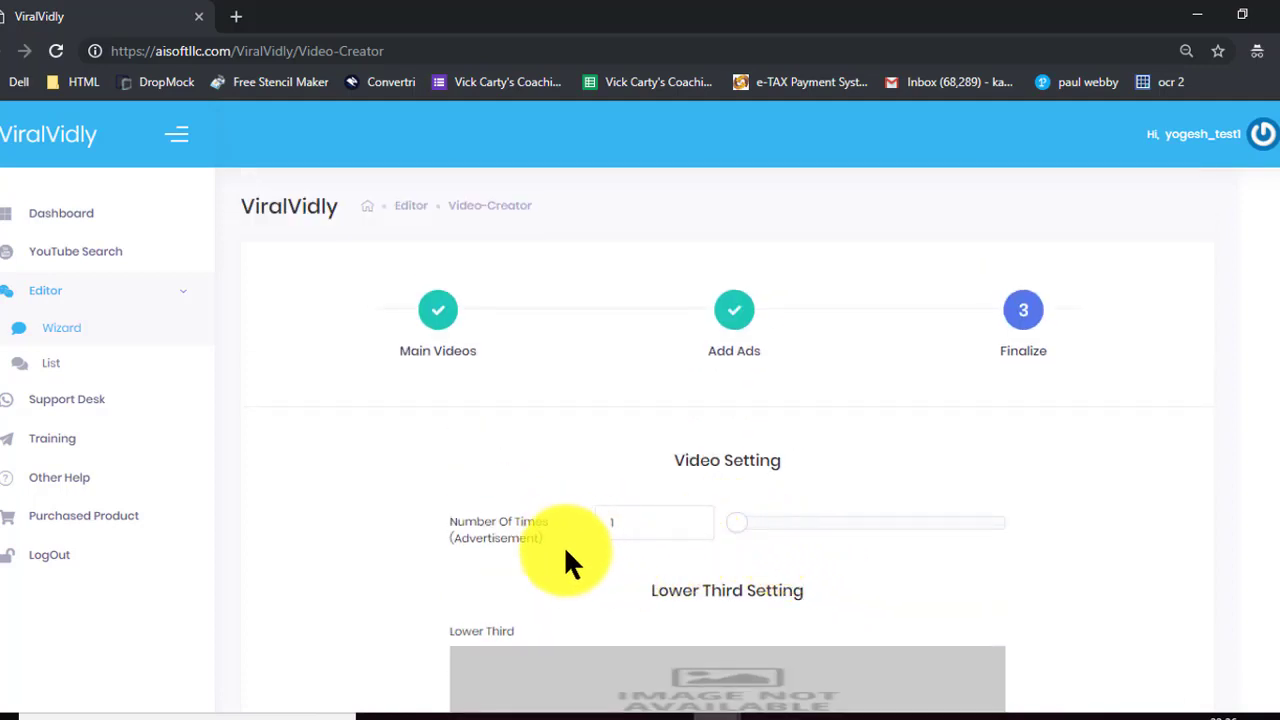
- Set the advertisement's Number Of Times to 2
click(612, 525)
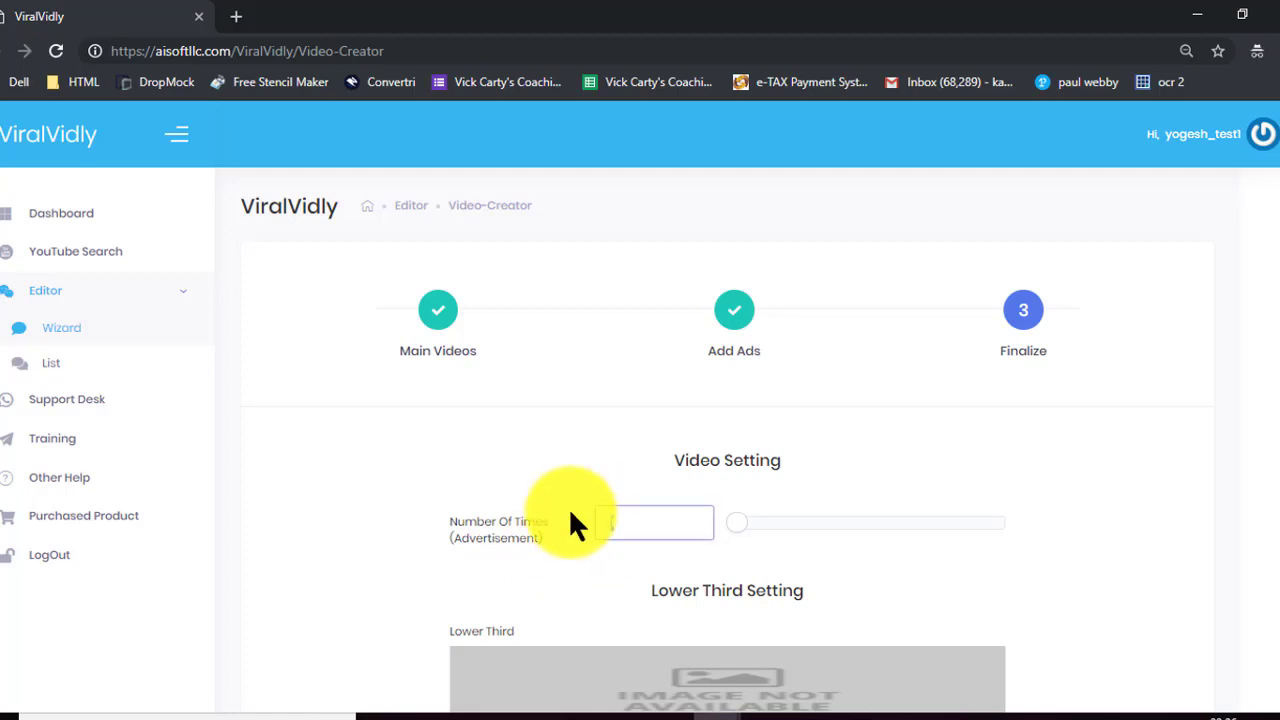
text(2)
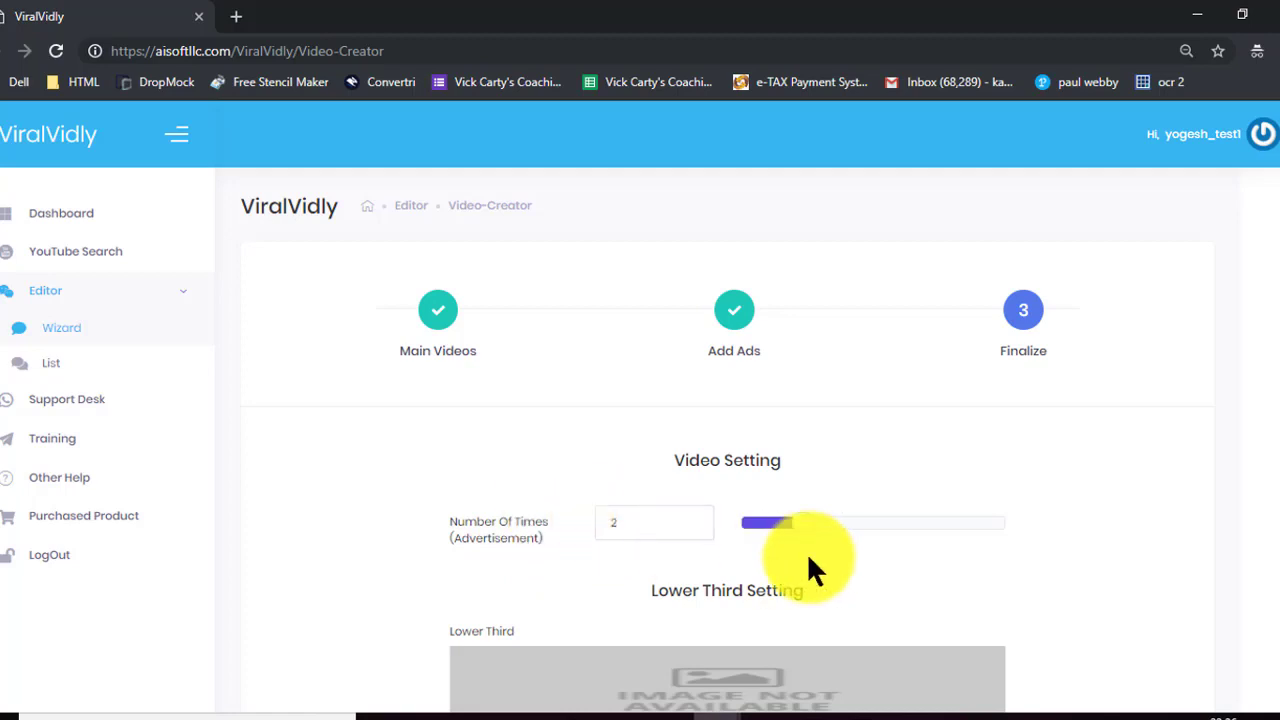
scroll(826, 529, down, 3)
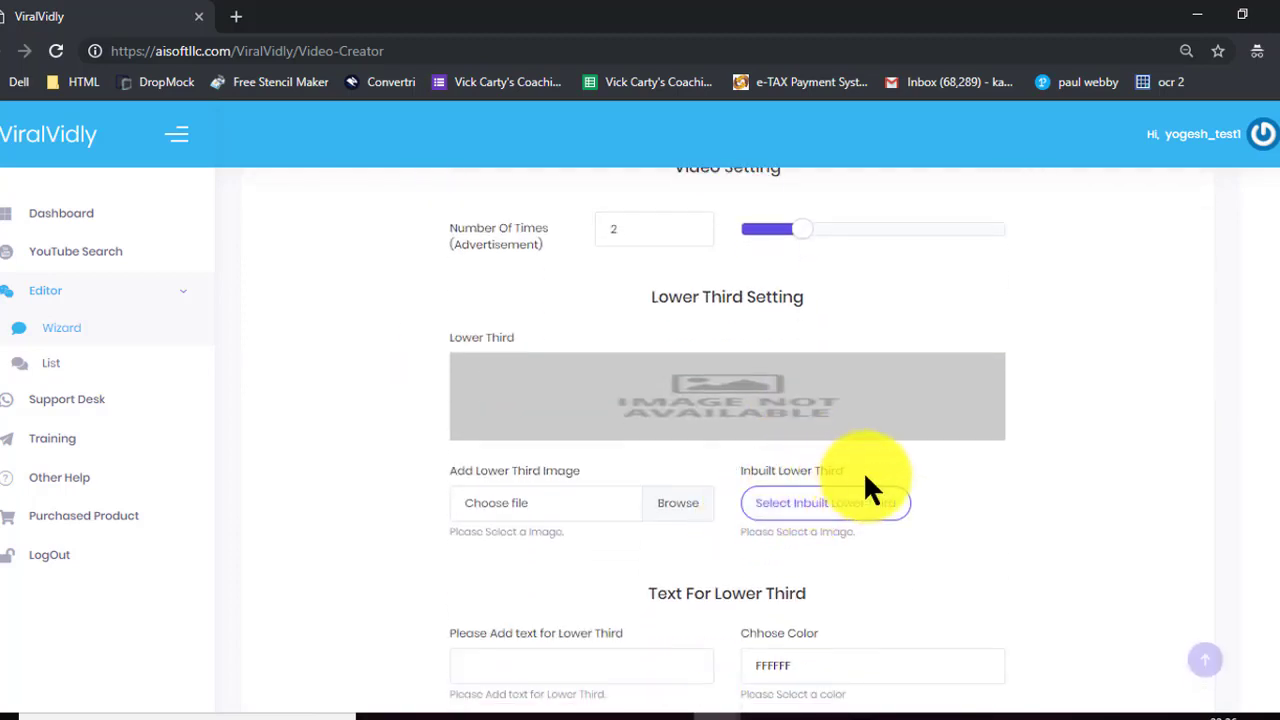
- Apply the red inbuilt lower third with the text 'Click The Link Below'
click(808, 503)
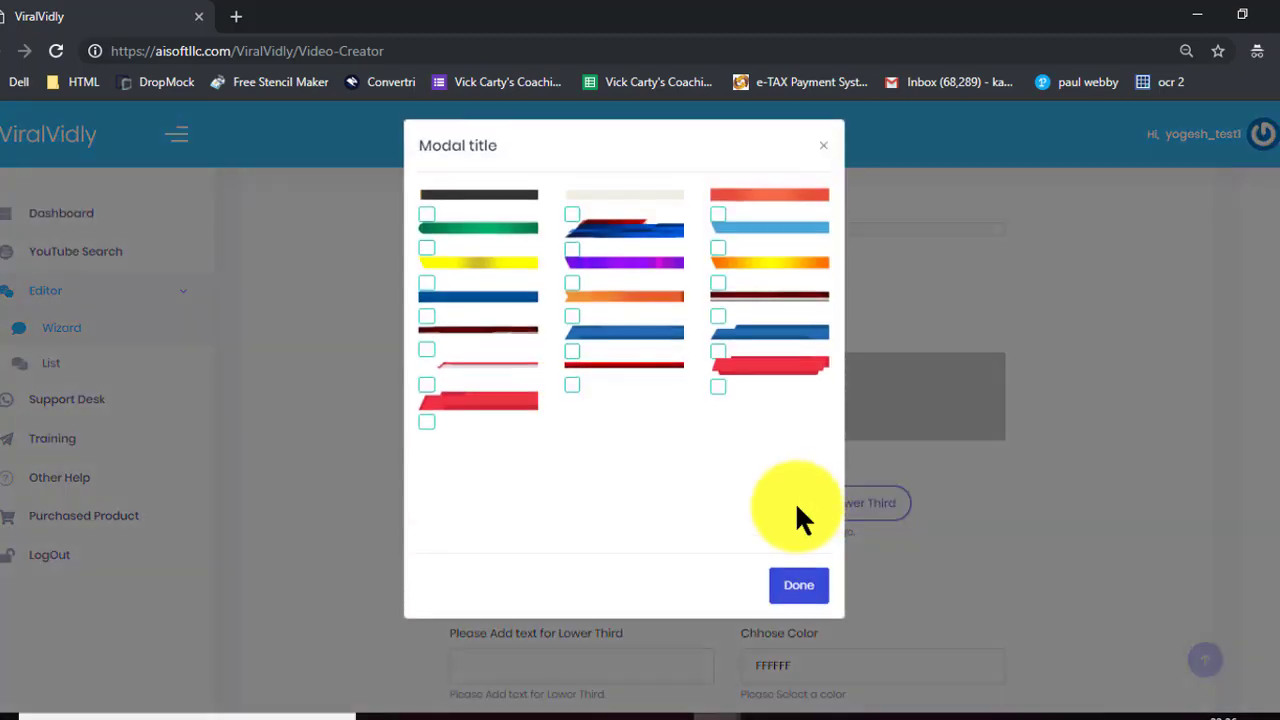
click(428, 385)
click(799, 586)
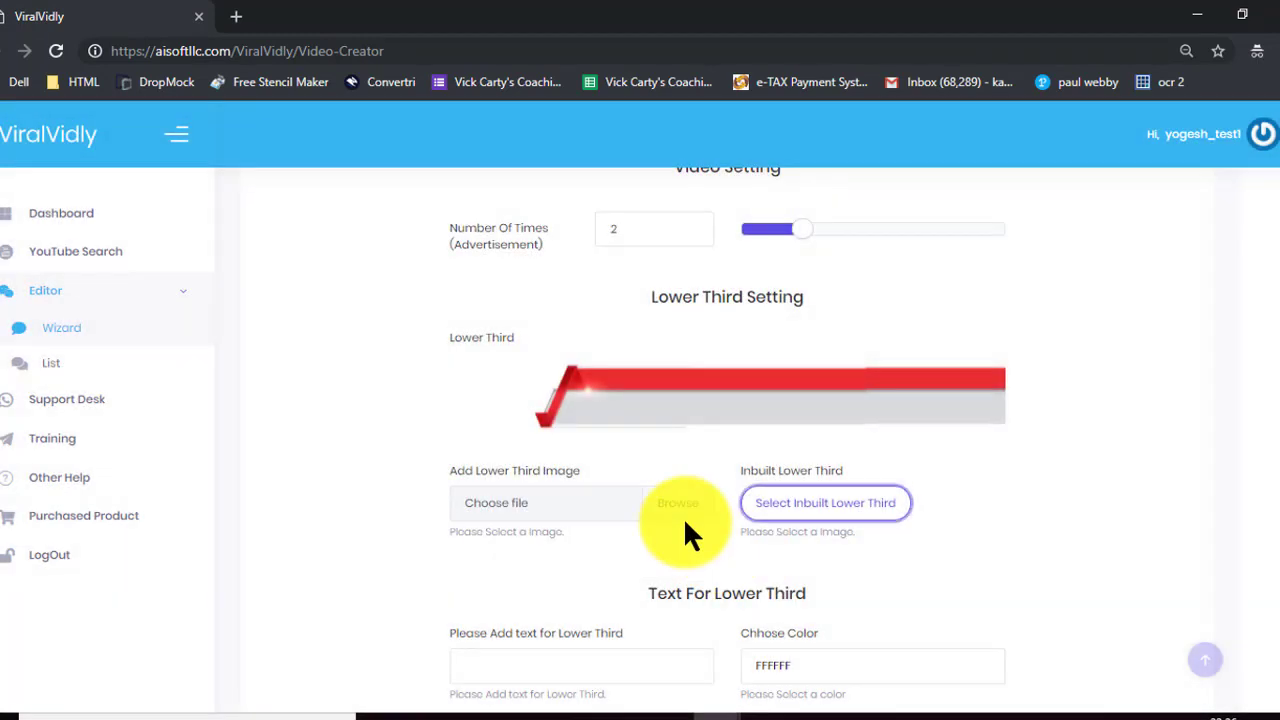
scroll(683, 517, down, 1)
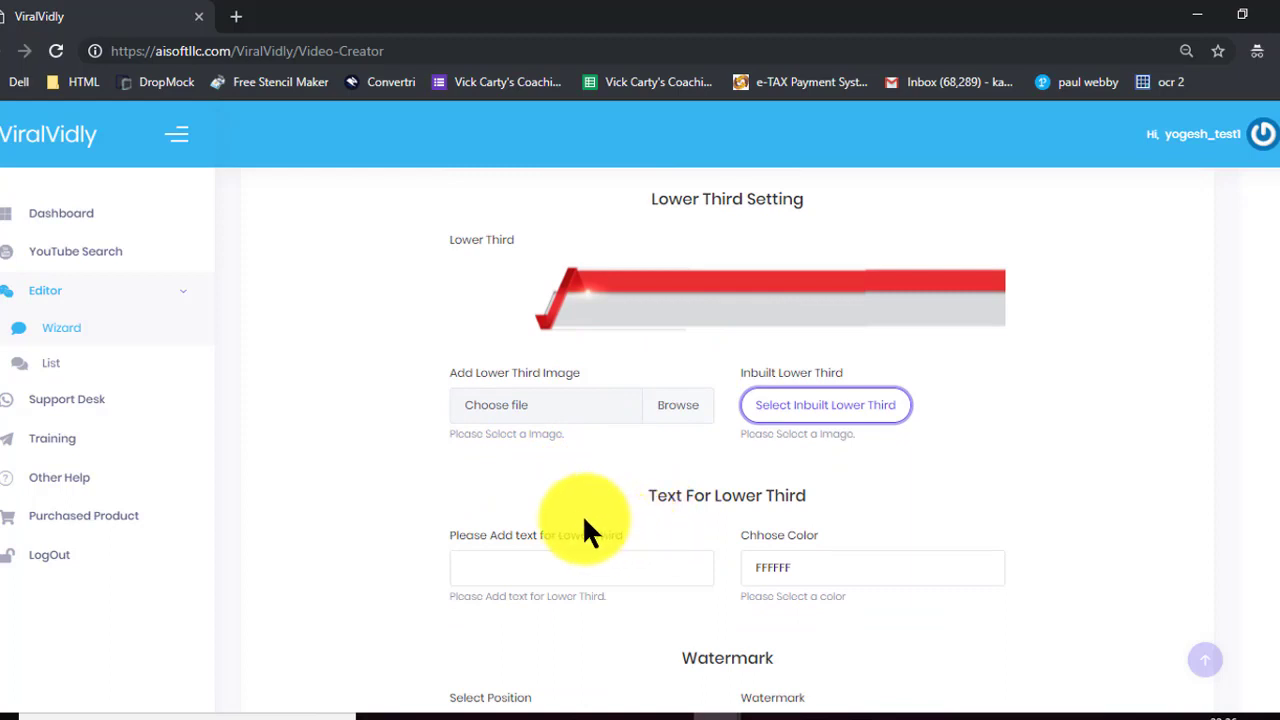
click(578, 566)
text(Click)
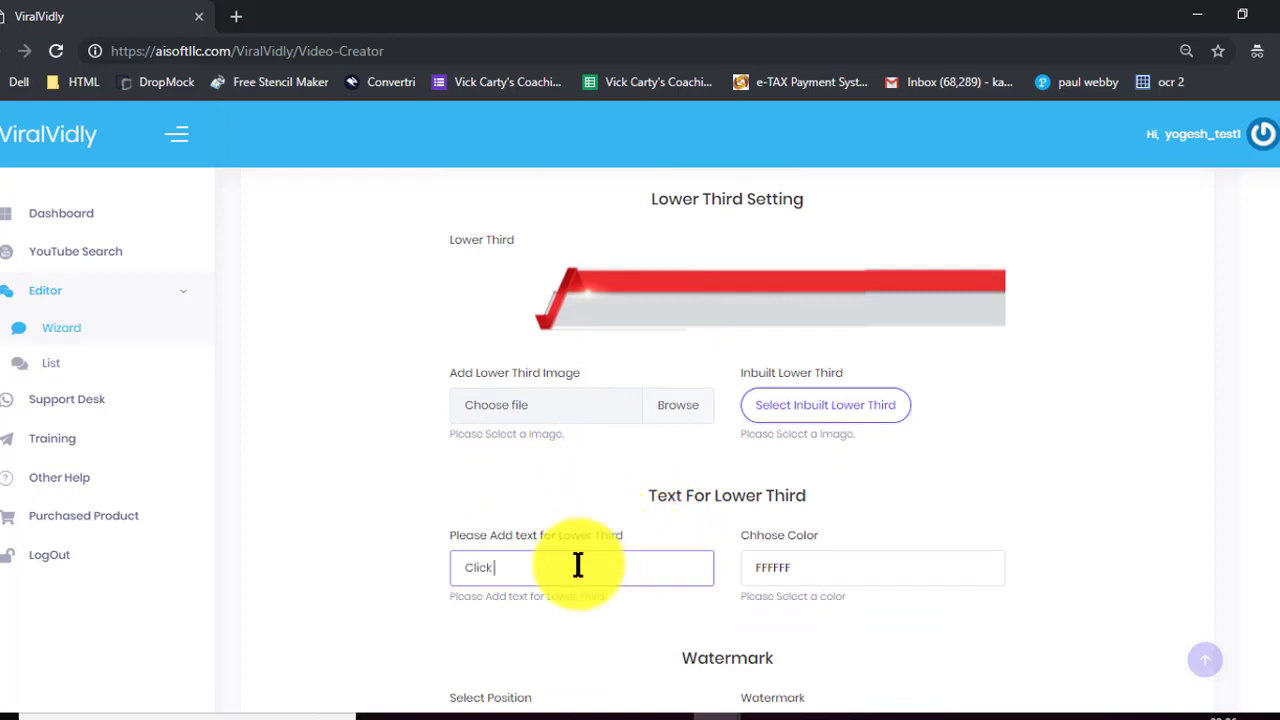
text( The Link Below)
scroll(578, 560, down, 4)
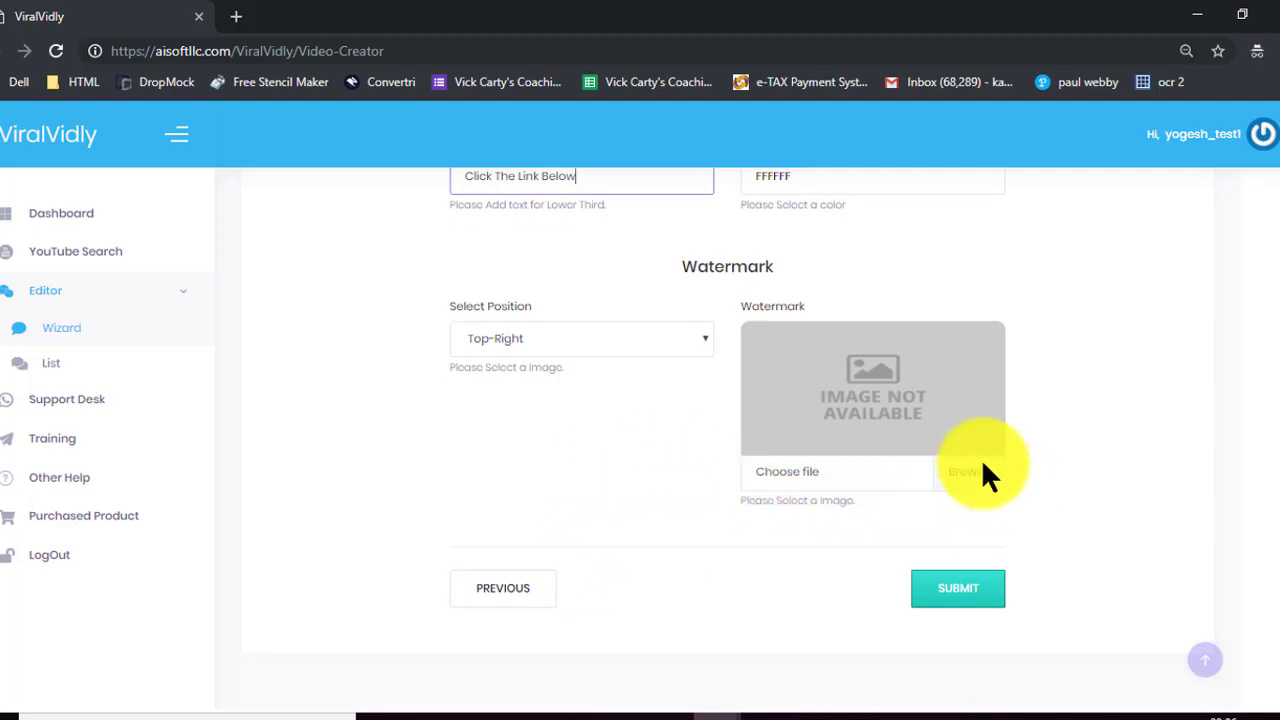
- Set the watermark image to the round 'yogesh circle' portrait photo
click(957, 469)
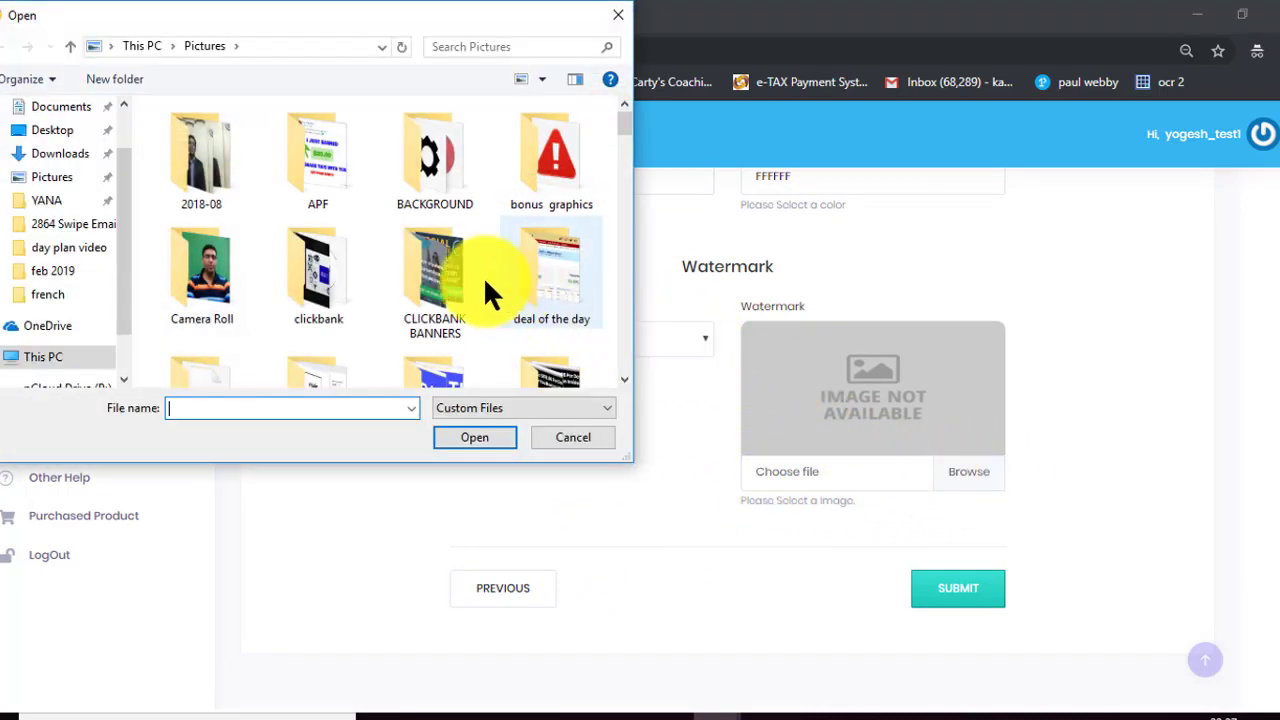
scroll(501, 237, down, 3)
scroll(501, 237, down, 3)
scroll(501, 237, down, 3)
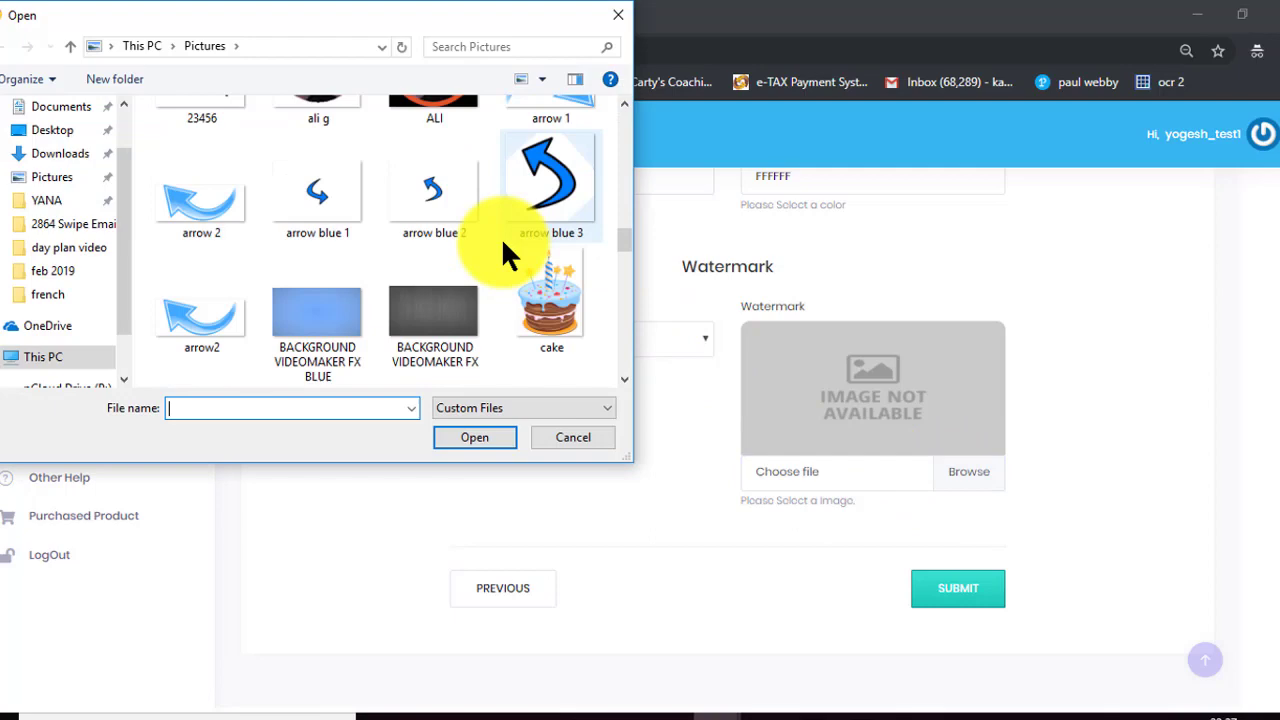
scroll(501, 240, down, 3)
scroll(501, 240, down, 3)
scroll(501, 240, down, 3)
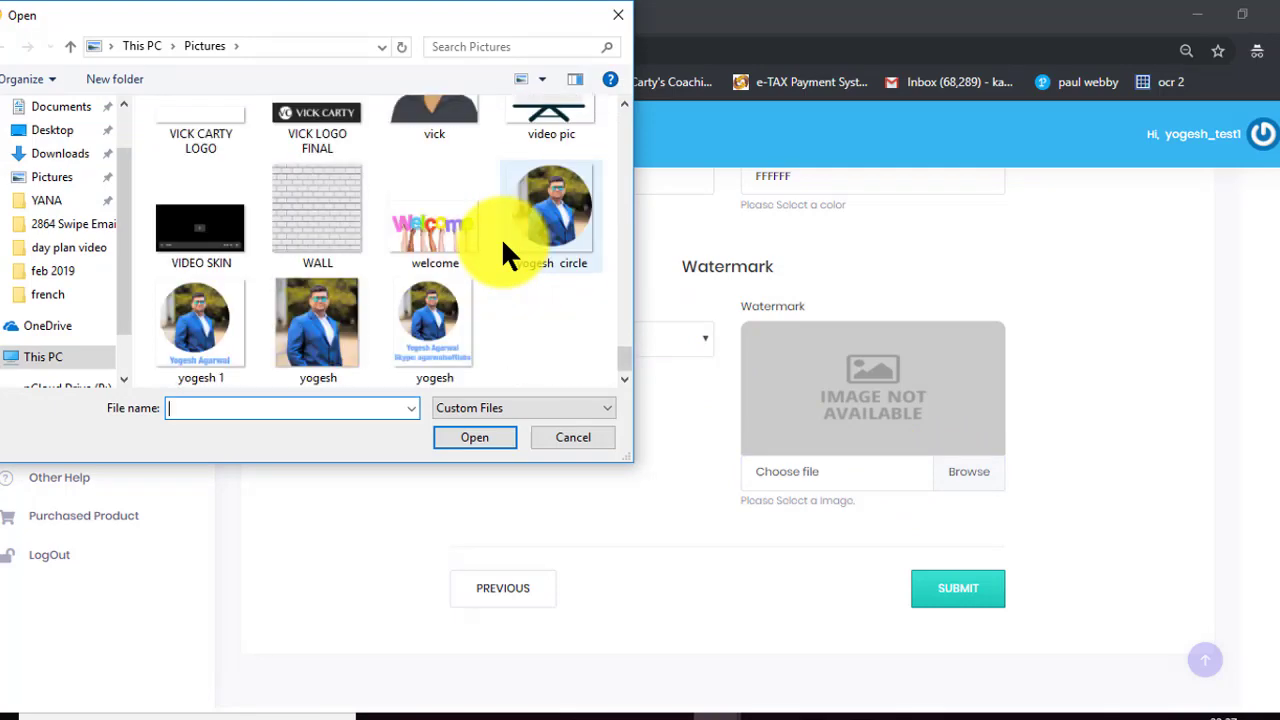
double_click(552, 206)
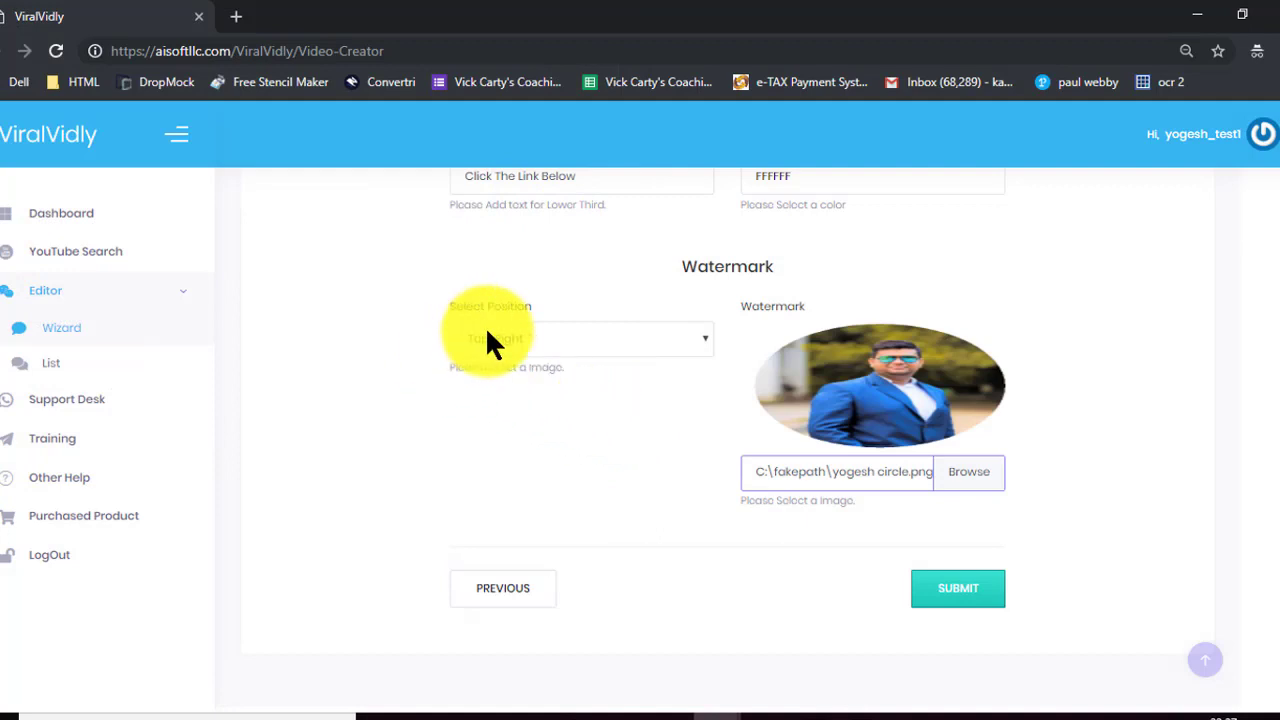
- Change the watermark position to Top-Left
click(510, 338)
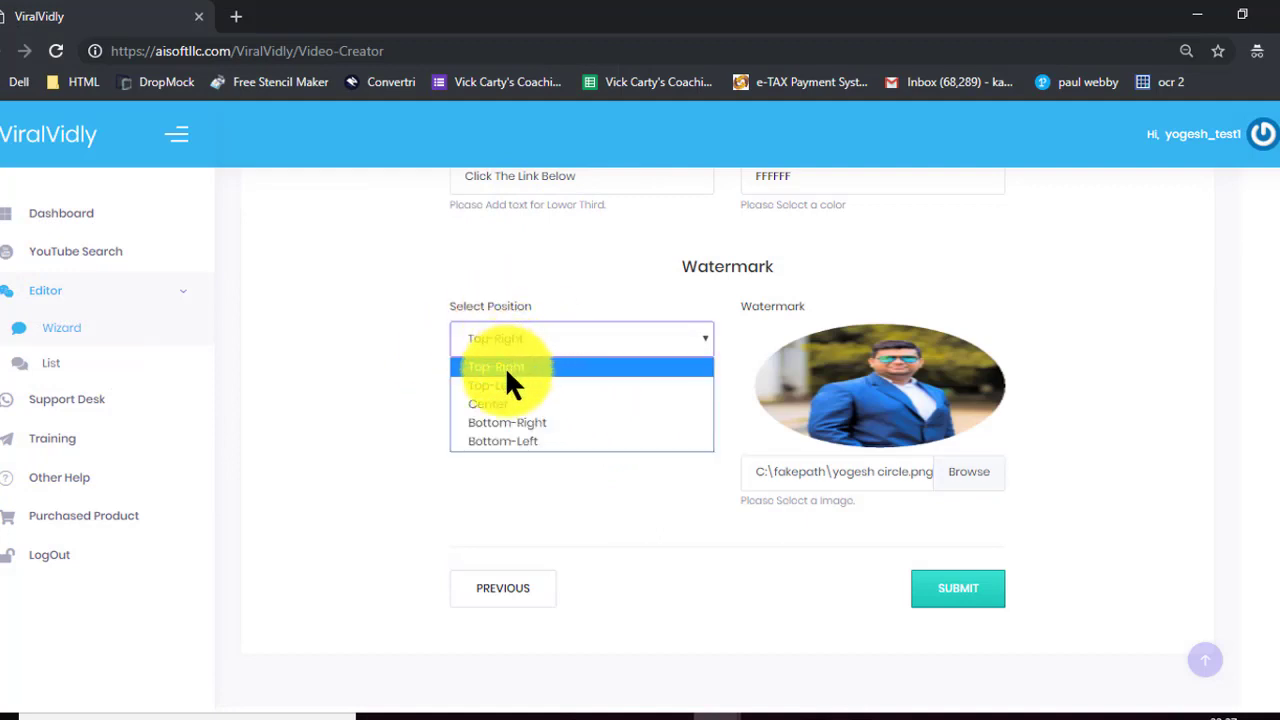
click(505, 385)
scroll(561, 439, down, 1)
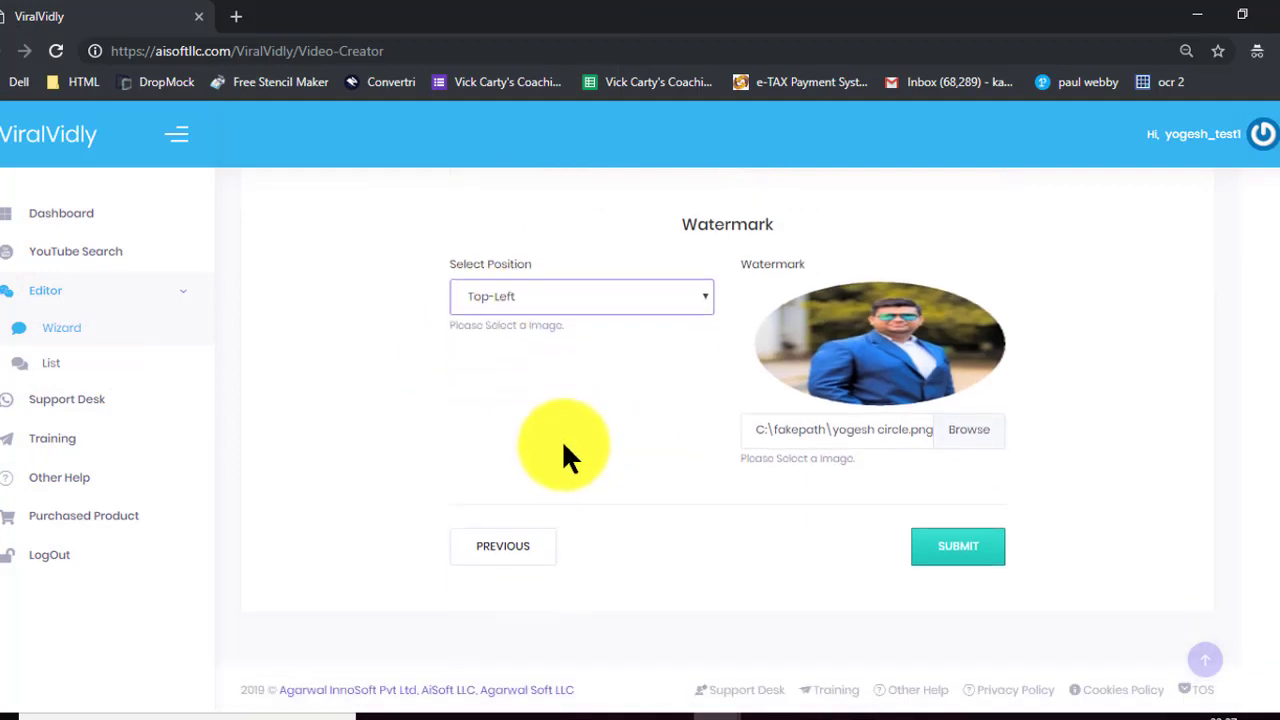
- Submit the 'iphone x1' project so it appears as Pending in the video list
click(958, 552)
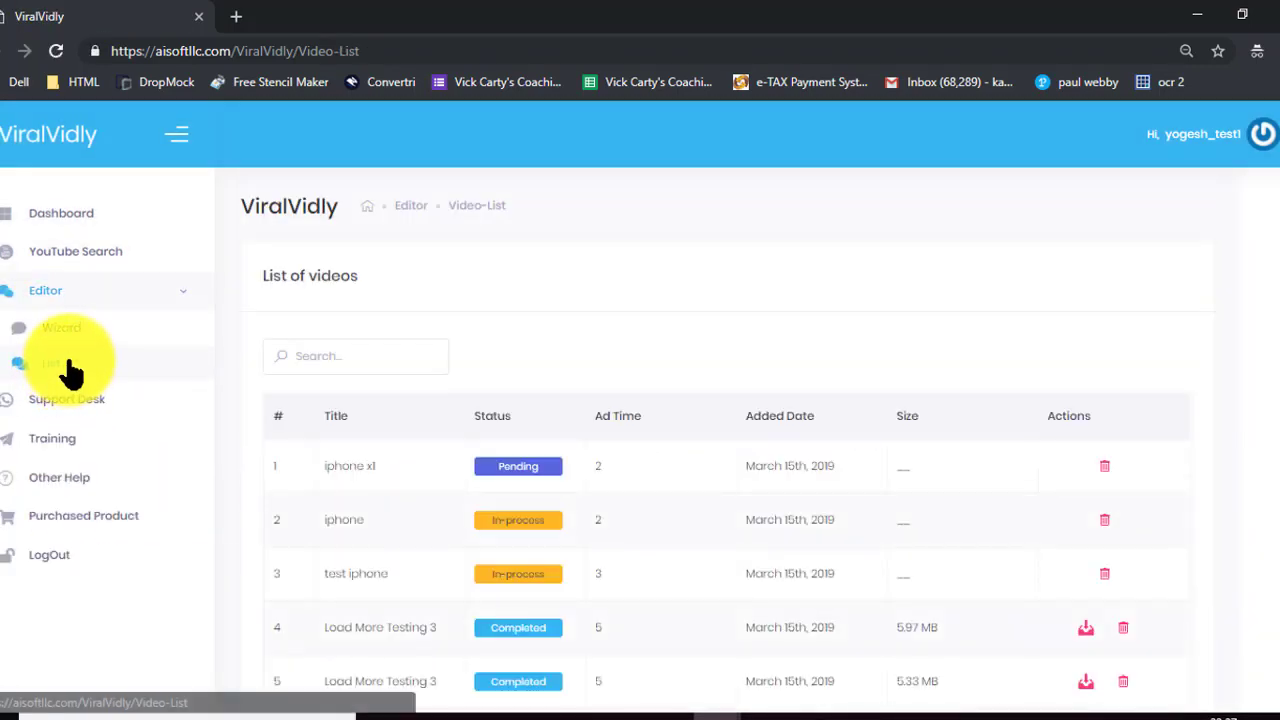
click(68, 332)
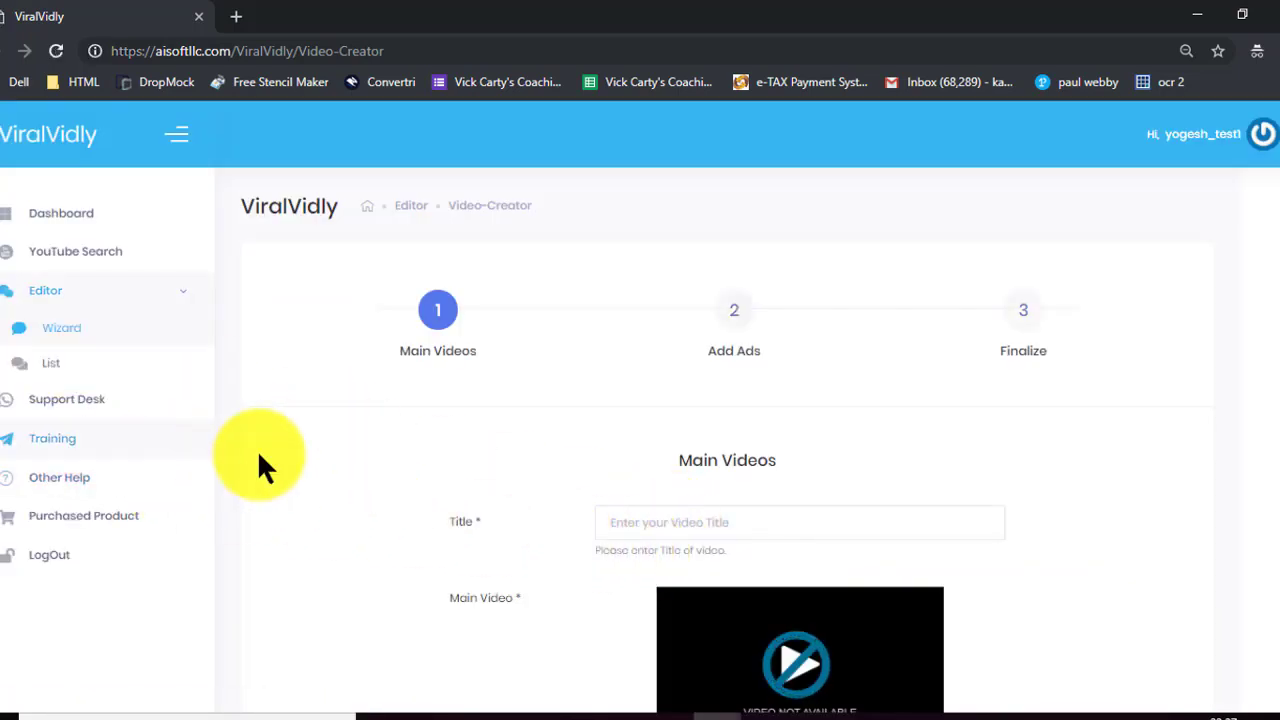
click(44, 364)
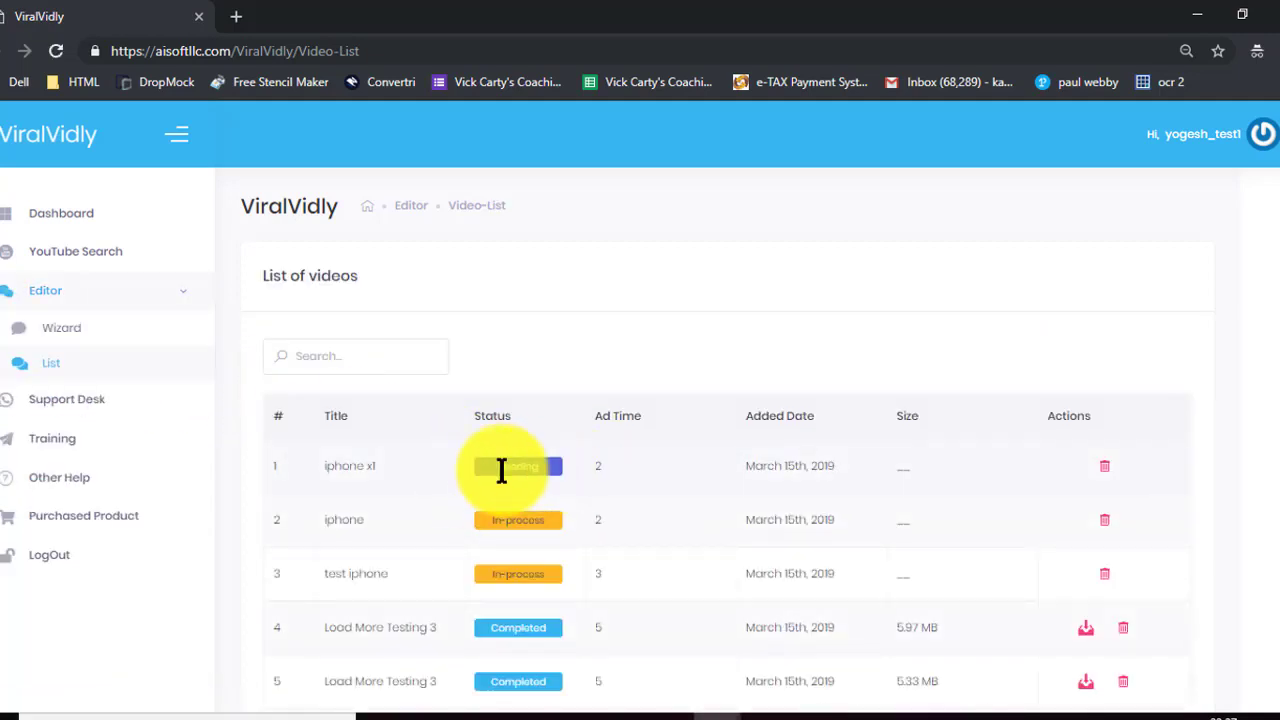
scroll(534, 529, down, 1)
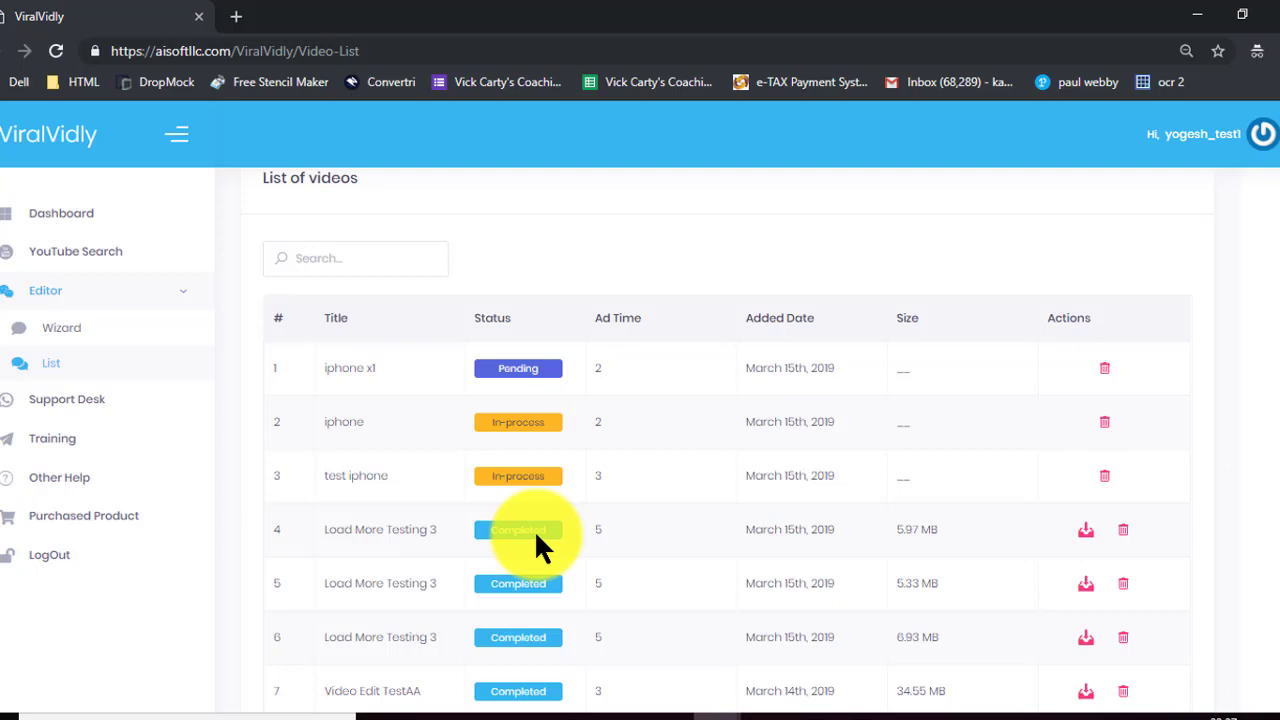
scroll(534, 529, down, 1)
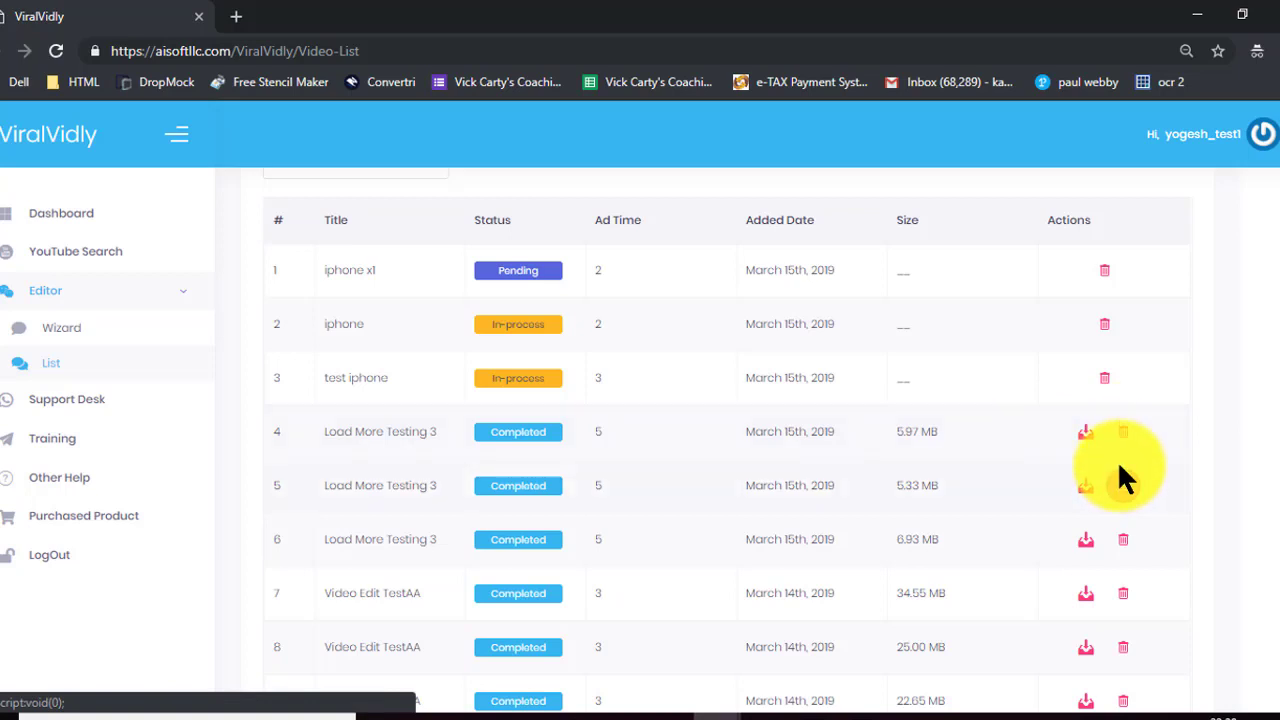
- Download 'Load More Testing 3' to the Desktop as 'MergeVideo'
click(1074, 446)
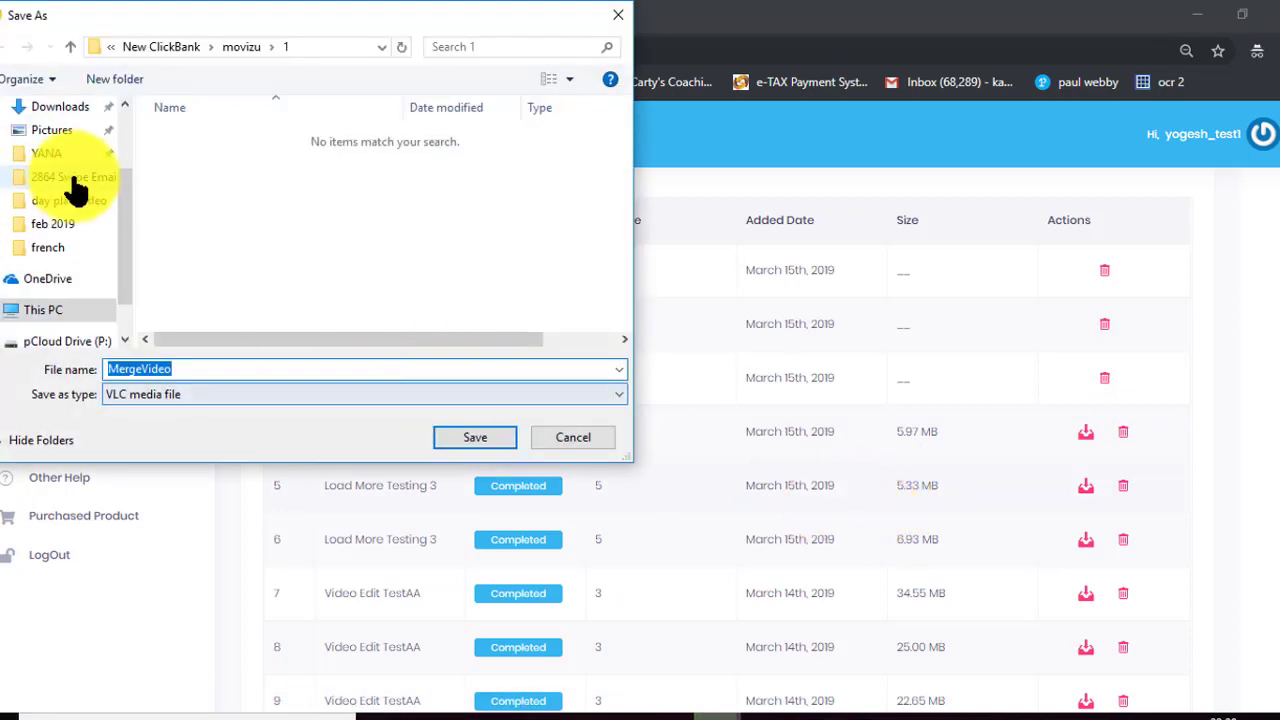
scroll(78, 195, up, 2)
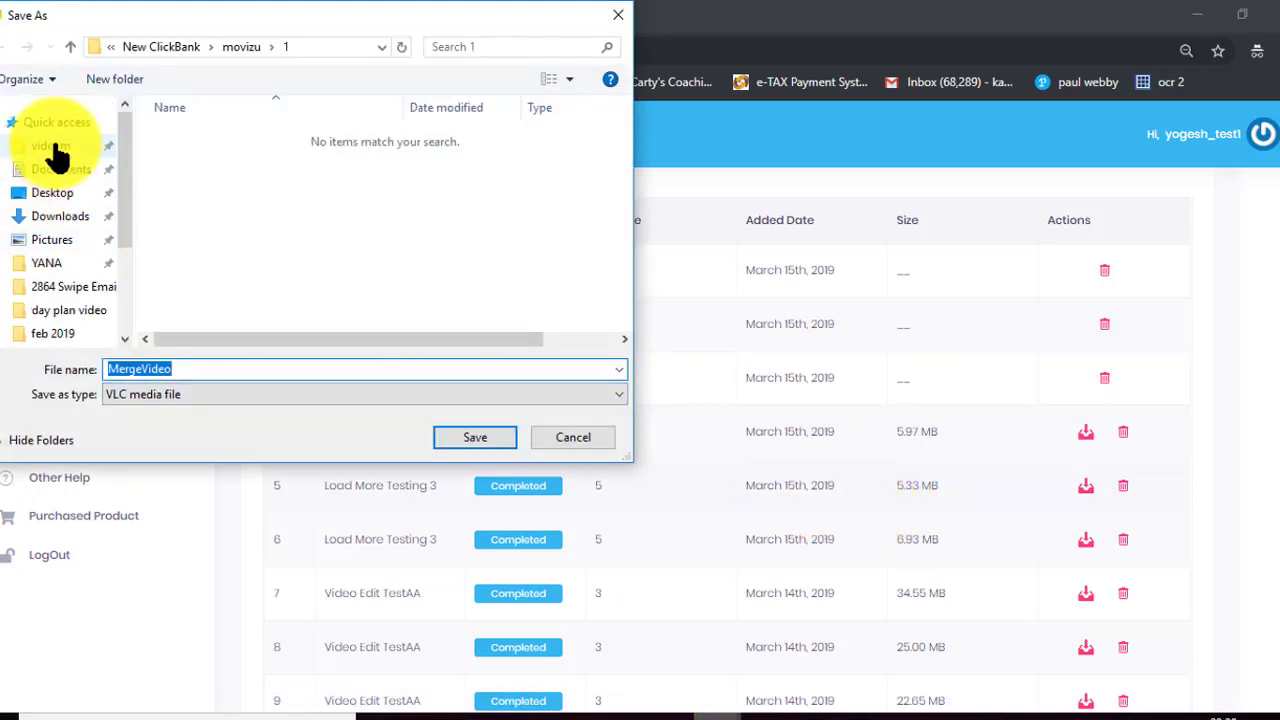
click(45, 195)
click(209, 368)
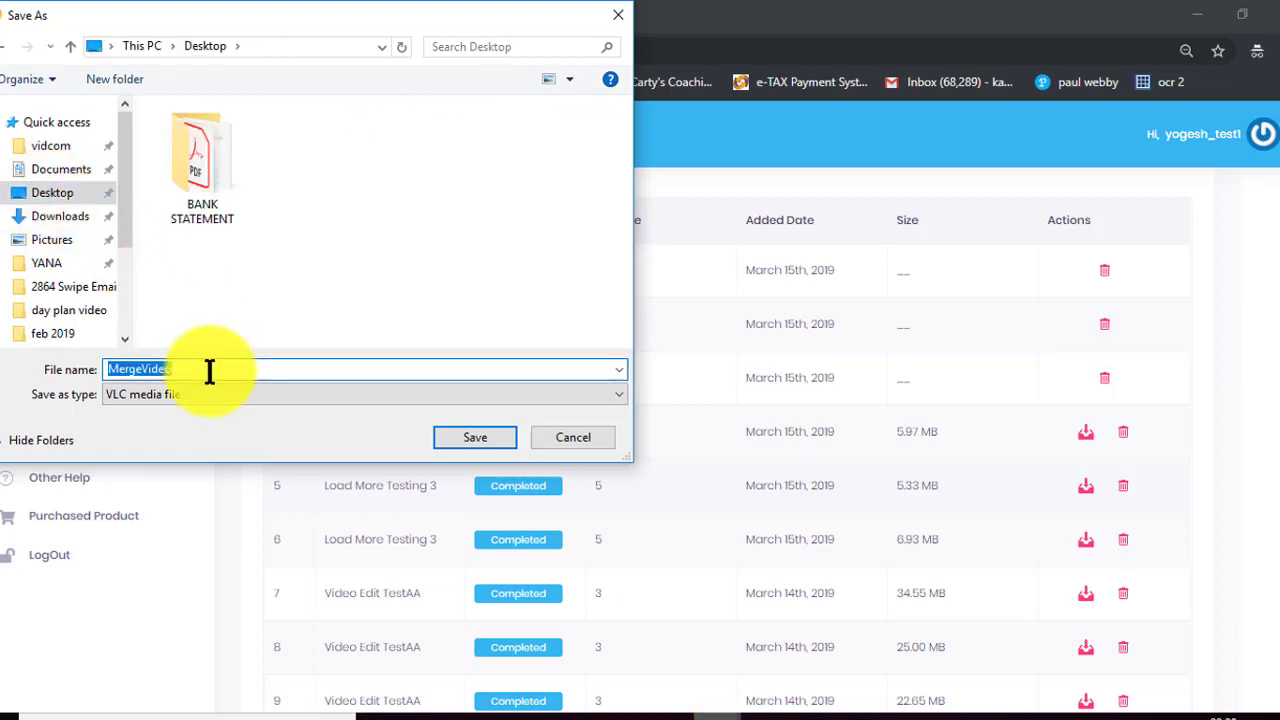
text(Yog)
key(Return)
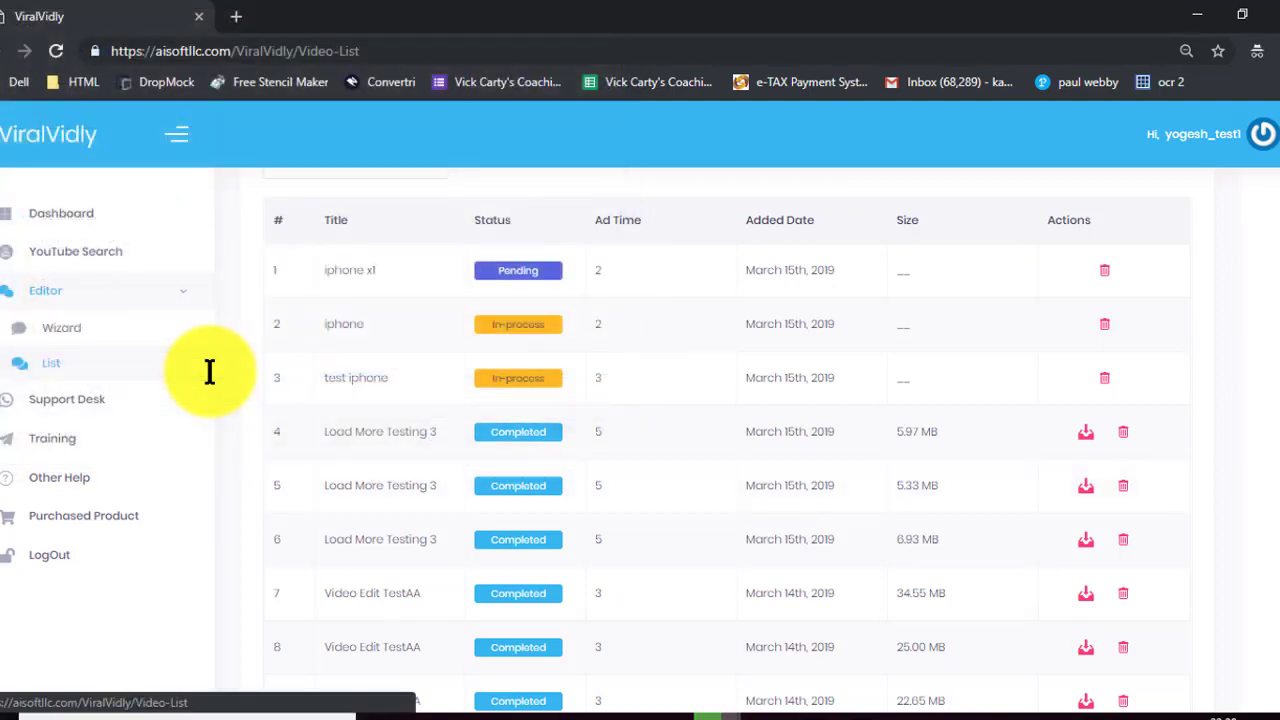